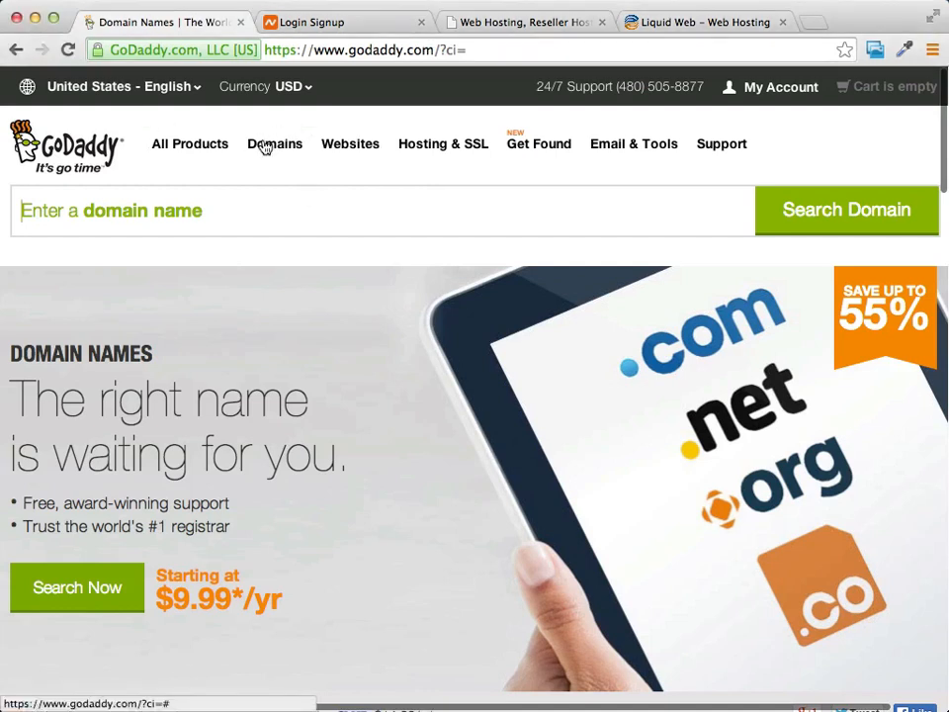
Bring up the Domains menu in GoDaddy's top navigation.
mouse_move(271, 149)
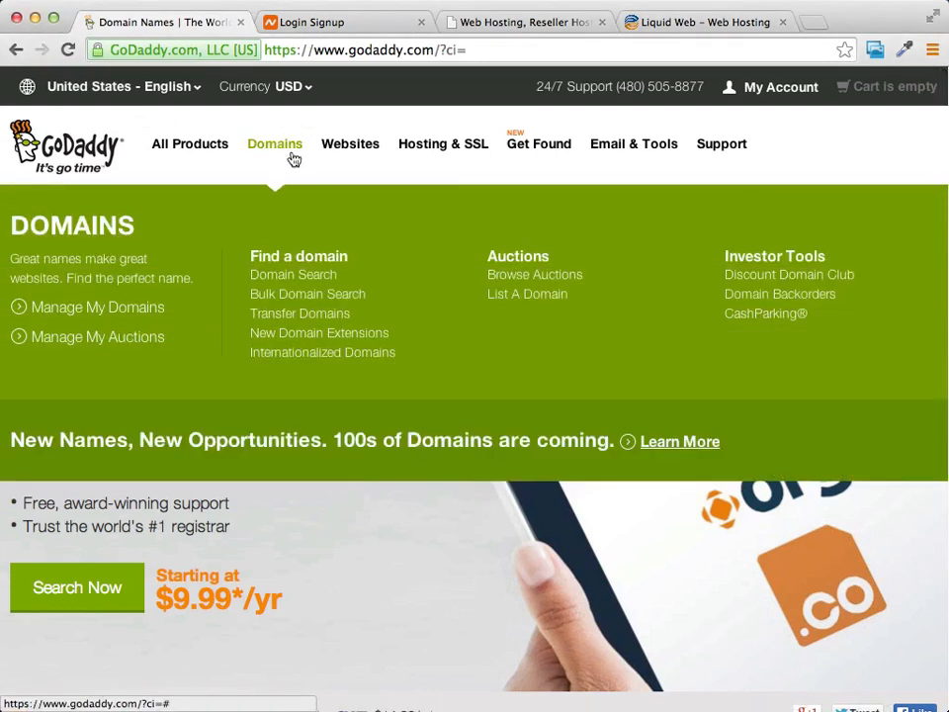
Go to Manage My Domains and show the actions for MARKSWOODWORKINGTIPS.INFO.
left_click(62, 309)
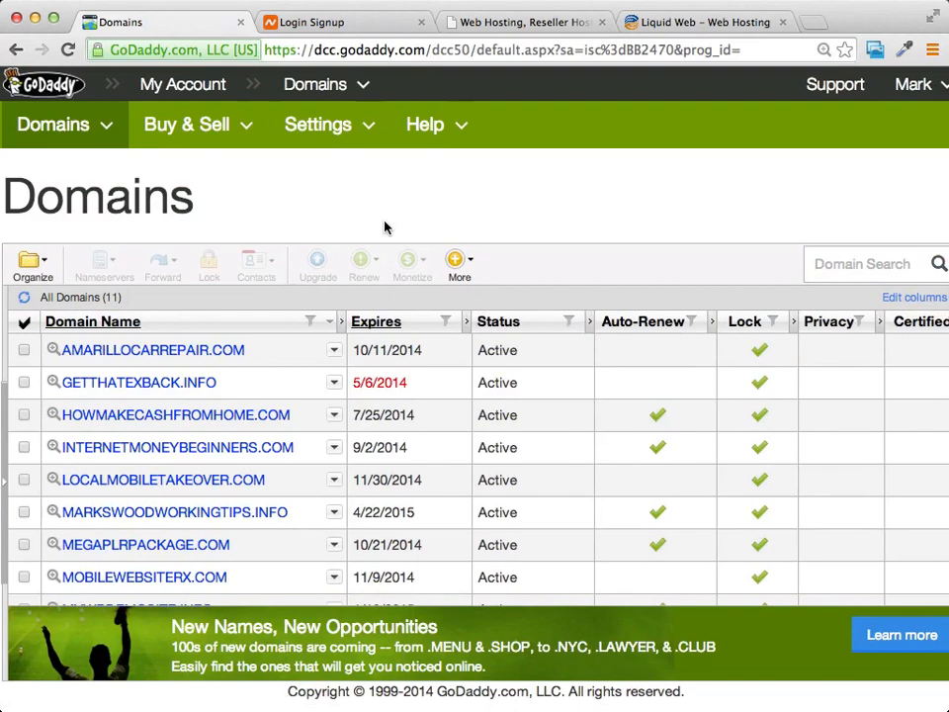
scroll(485, 216, "right", 3)
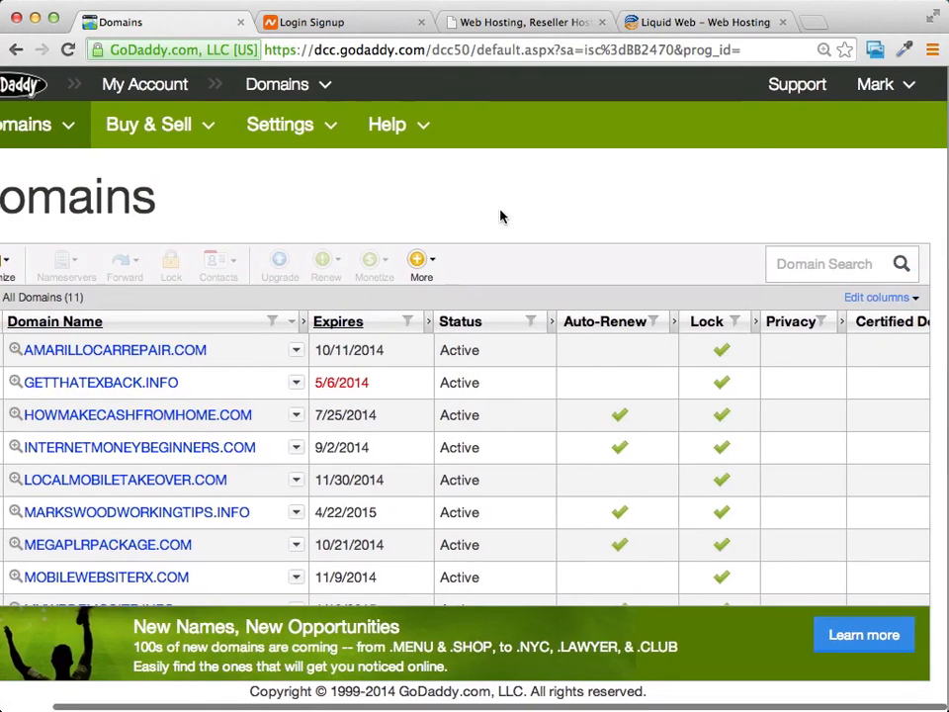
scroll(500, 216, "left", 4)
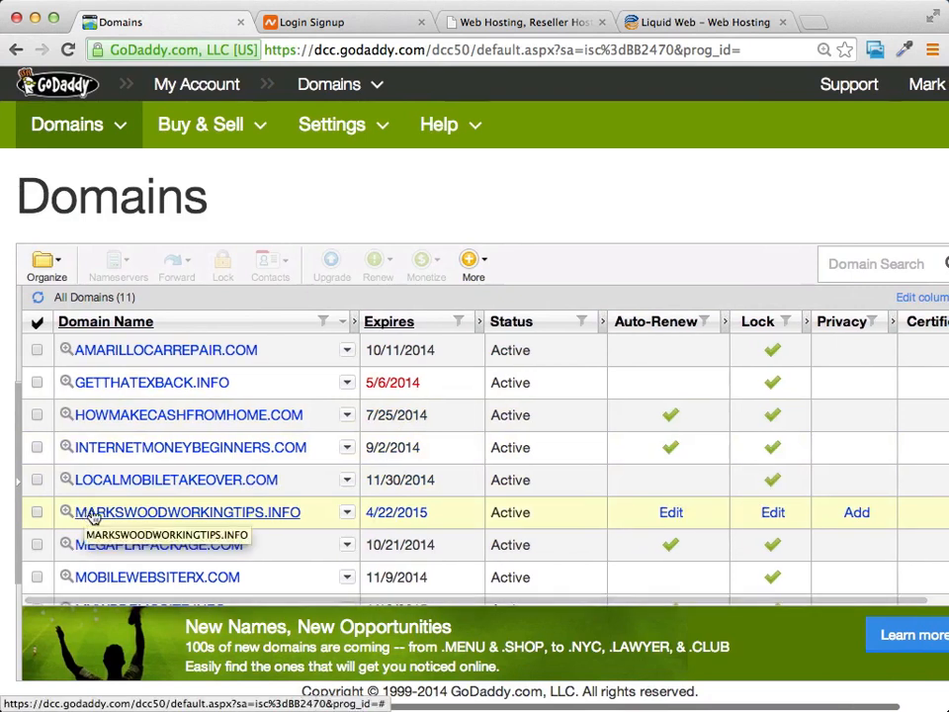
left_click(347, 513)
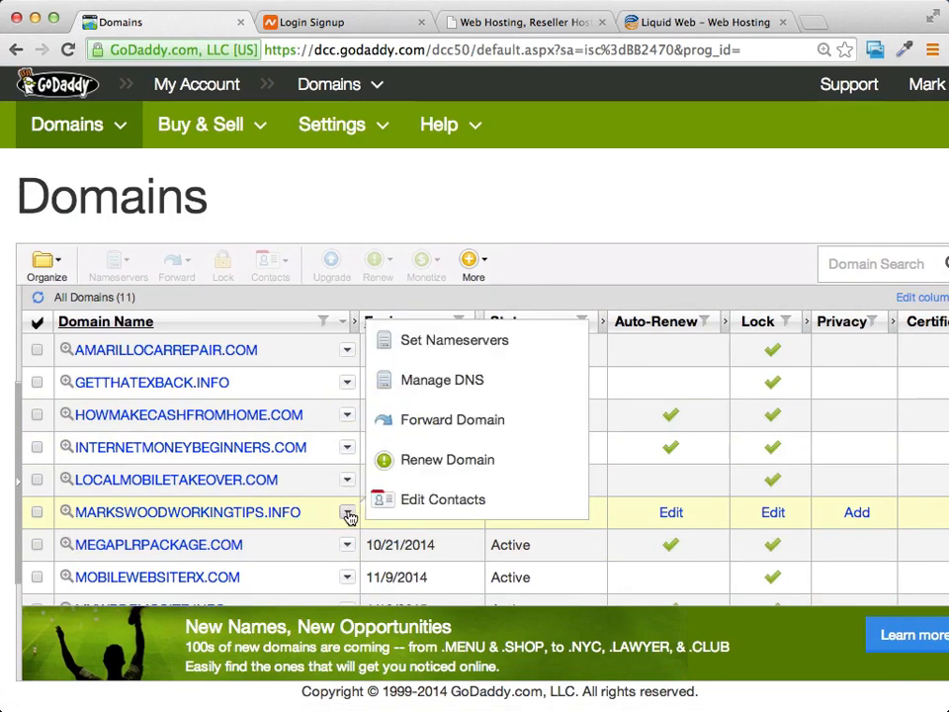
Switch MARKSWOODWORKINGTIPS.INFO to Custom nameservers and open the form for entering them.
left_click(460, 346)
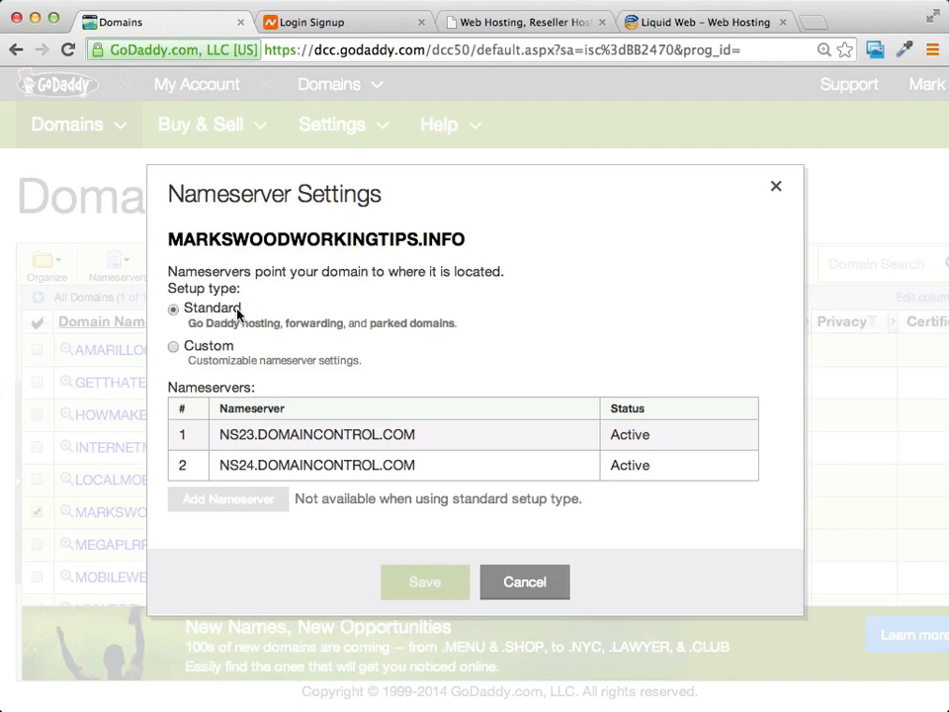
left_click(173, 347)
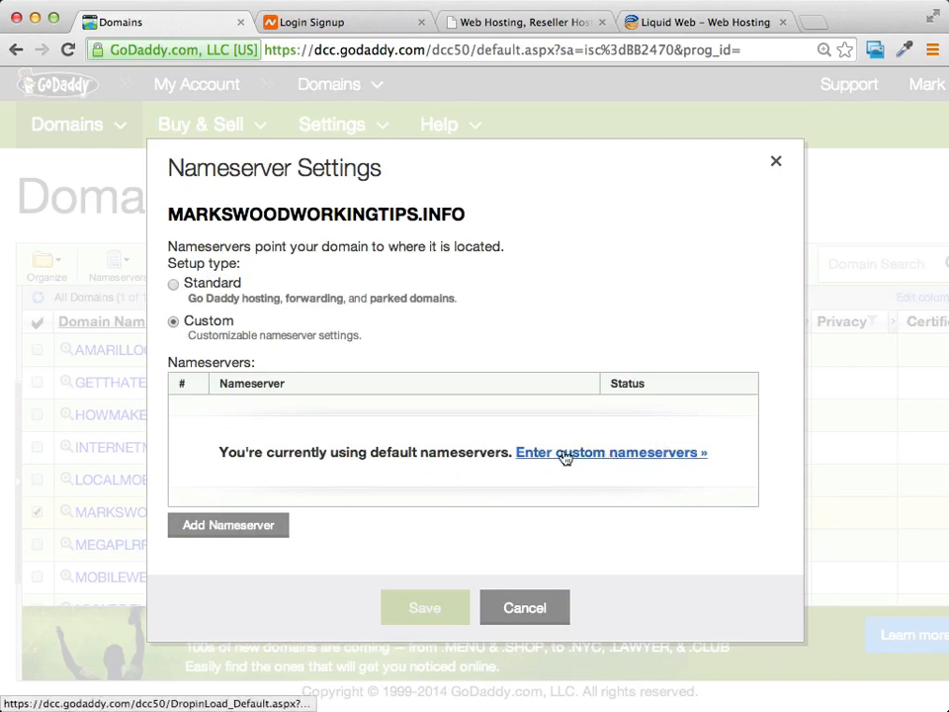
left_click(625, 452)
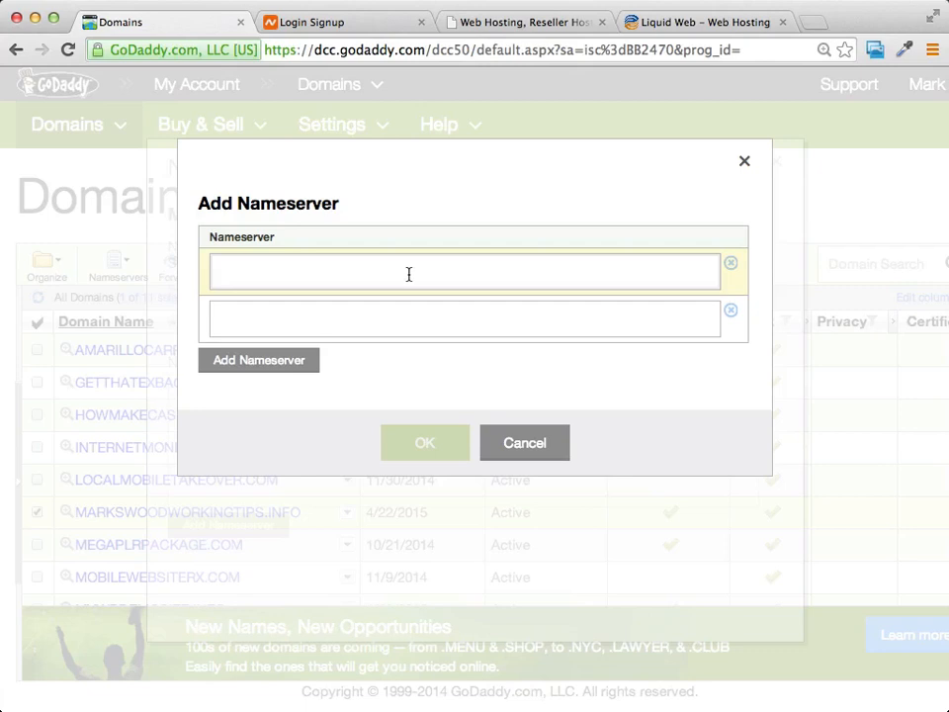
Enter nameservers ns1409.websitewelcome.com and ns1410.websitewelcome.com, confirm, and save.
left_click(358, 269)
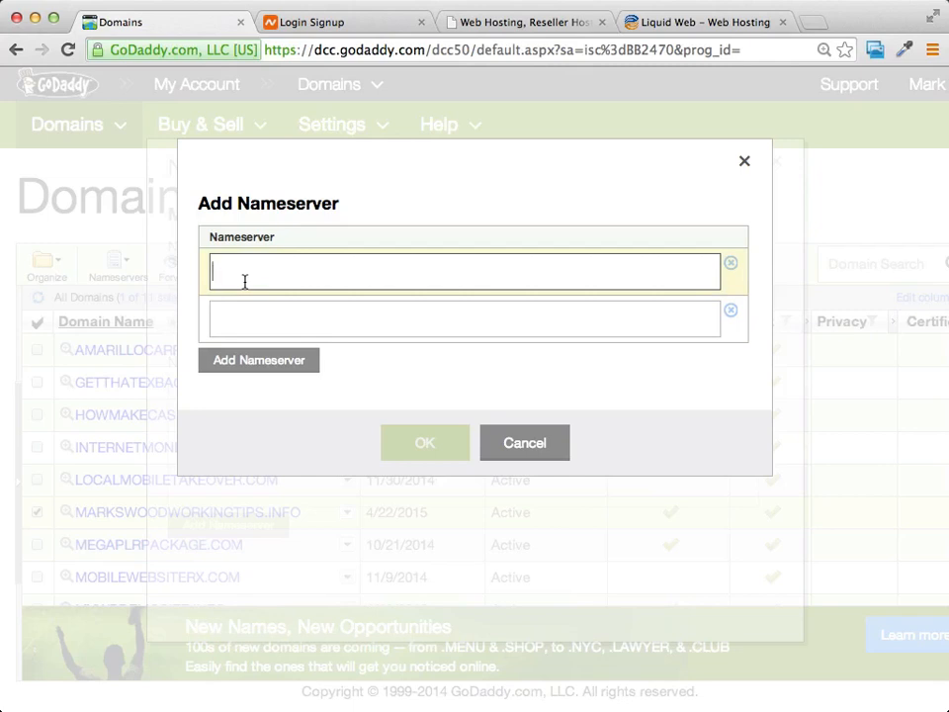
type("ns1409.websitewelcome.com")
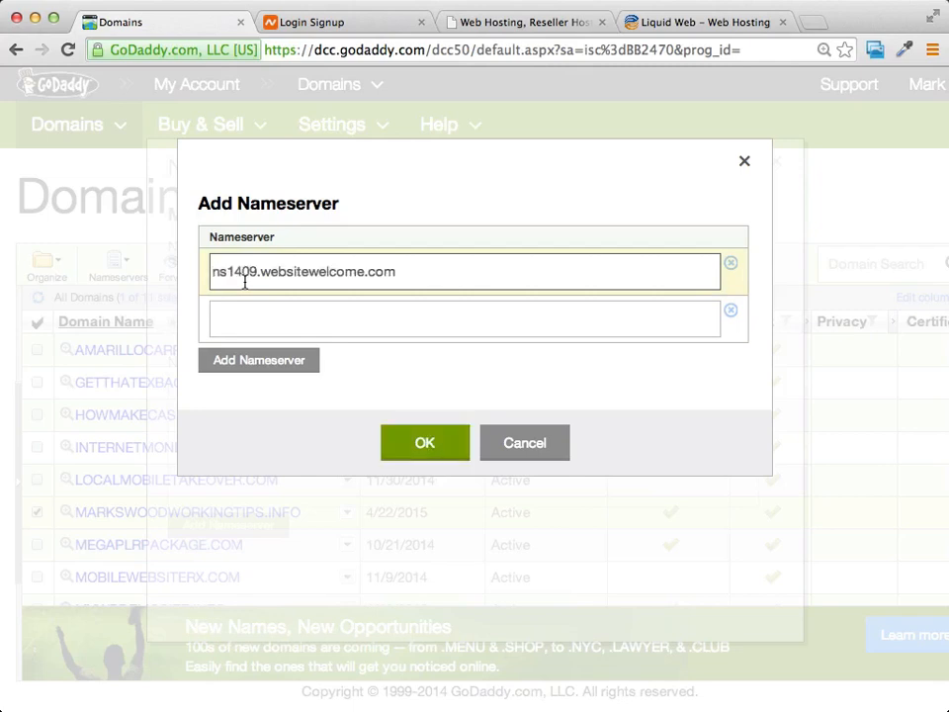
key("super+Tab")
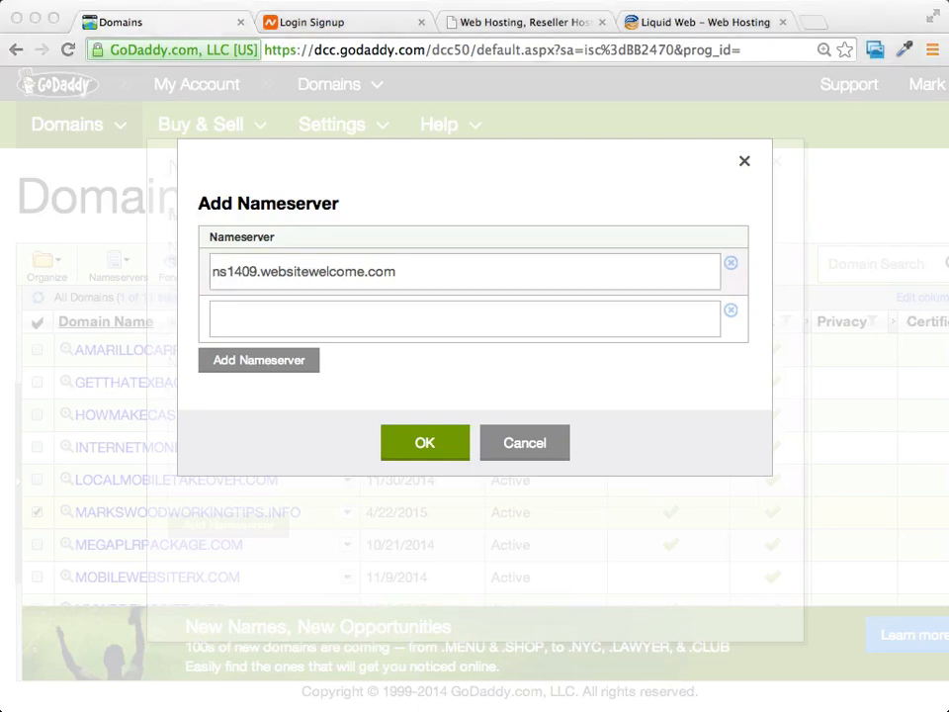
left_click(361, 318)
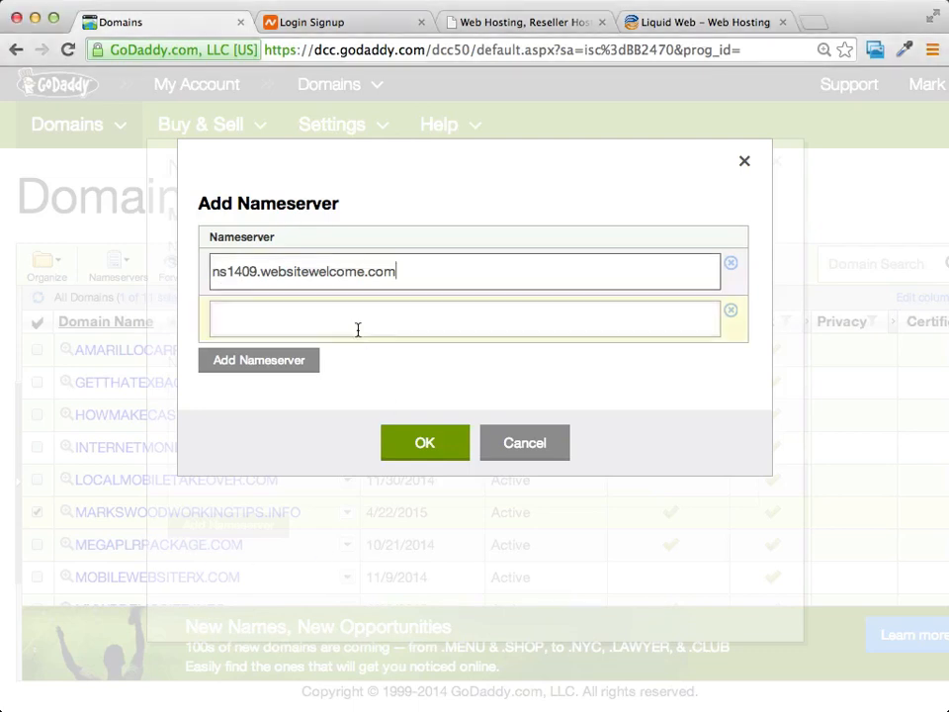
left_click(358, 328)
type("ns1410.websitewelcome.com")
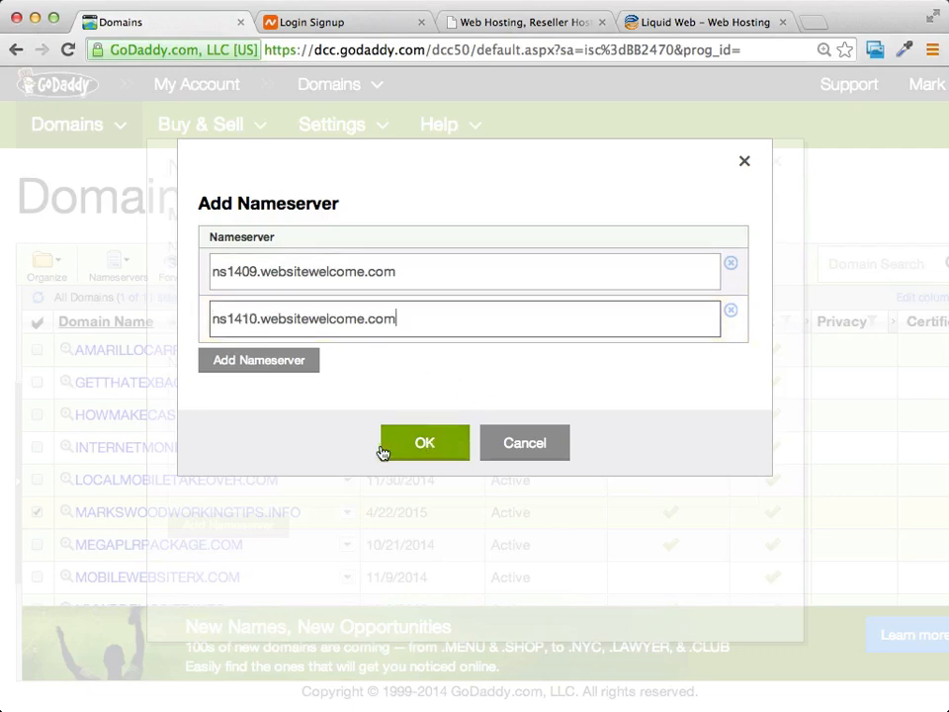
left_click(418, 451)
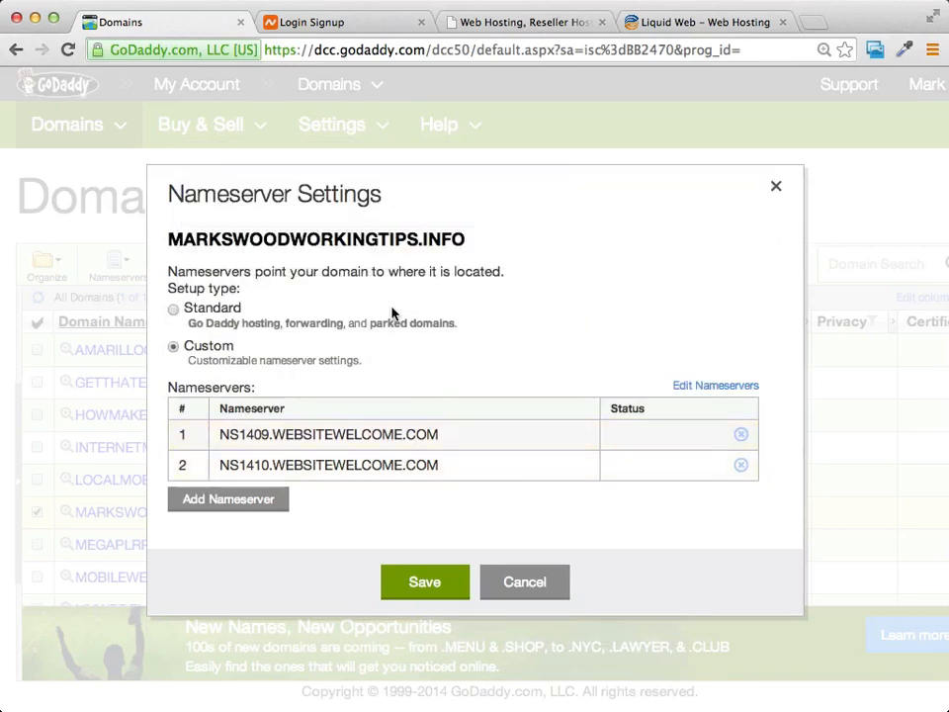
left_click(436, 588)
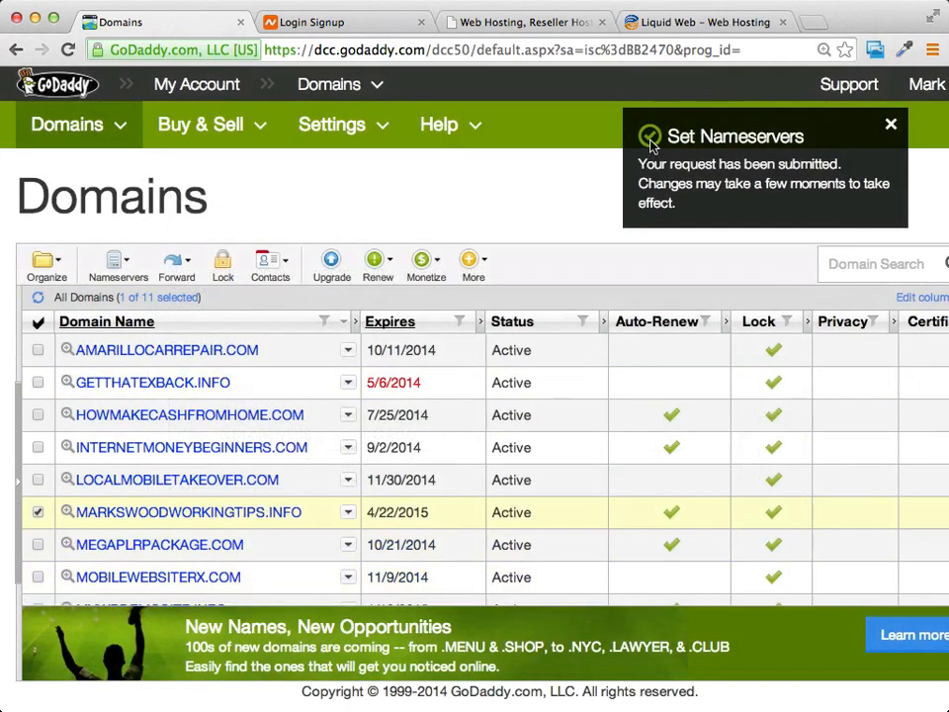
Review the Domains list showing the submitted nameserver change notice.
scroll(692, 149, "right", 2)
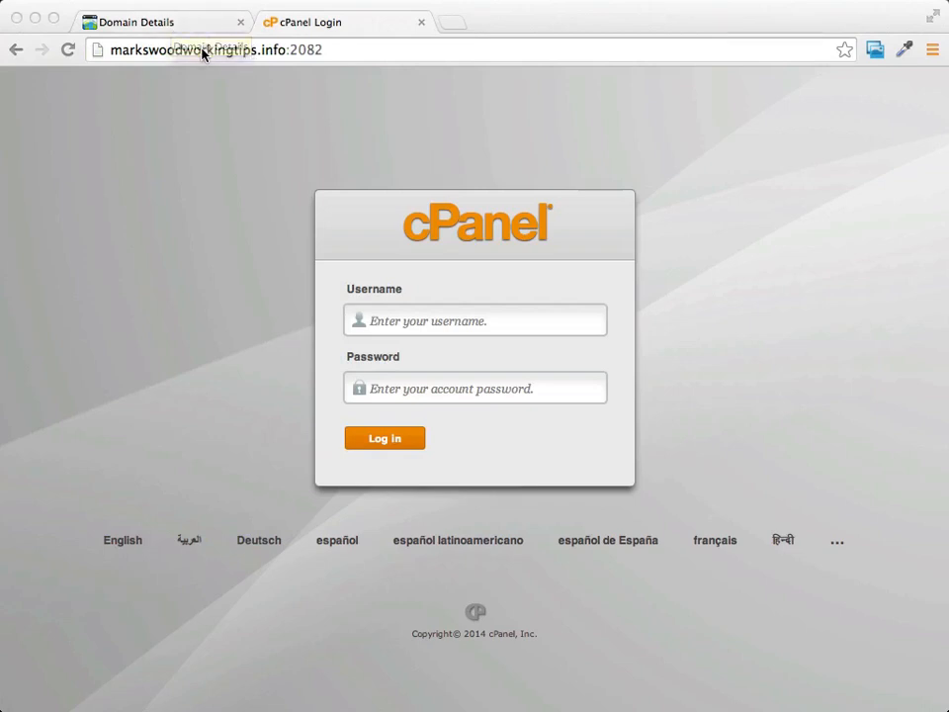
Log in to cPanel for markswoodworkingtips.info with the account username and password.
left_click(343, 50)
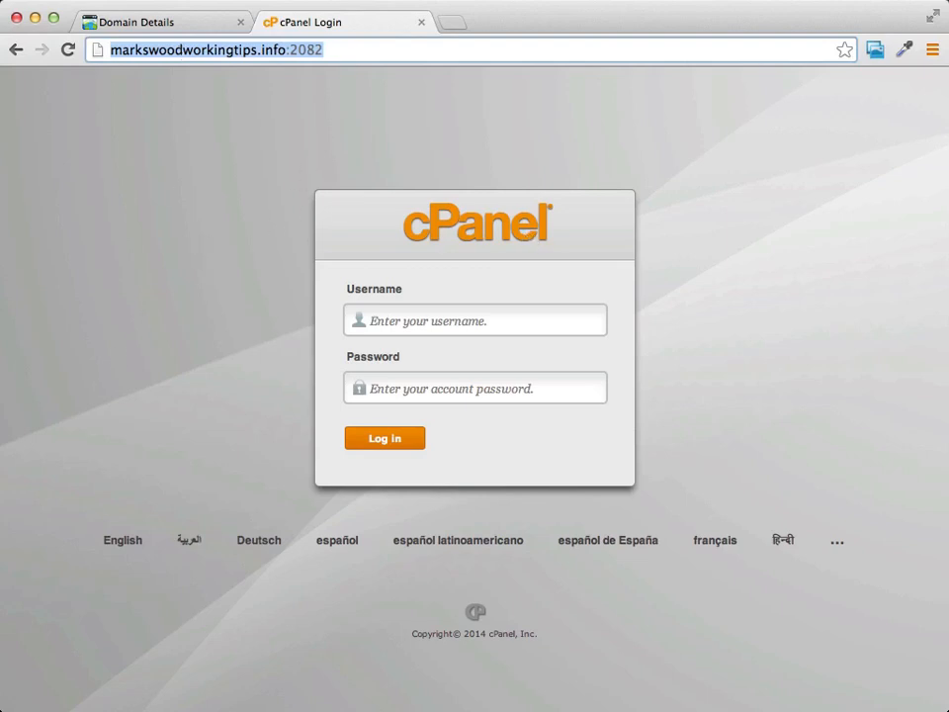
left_click(438, 321)
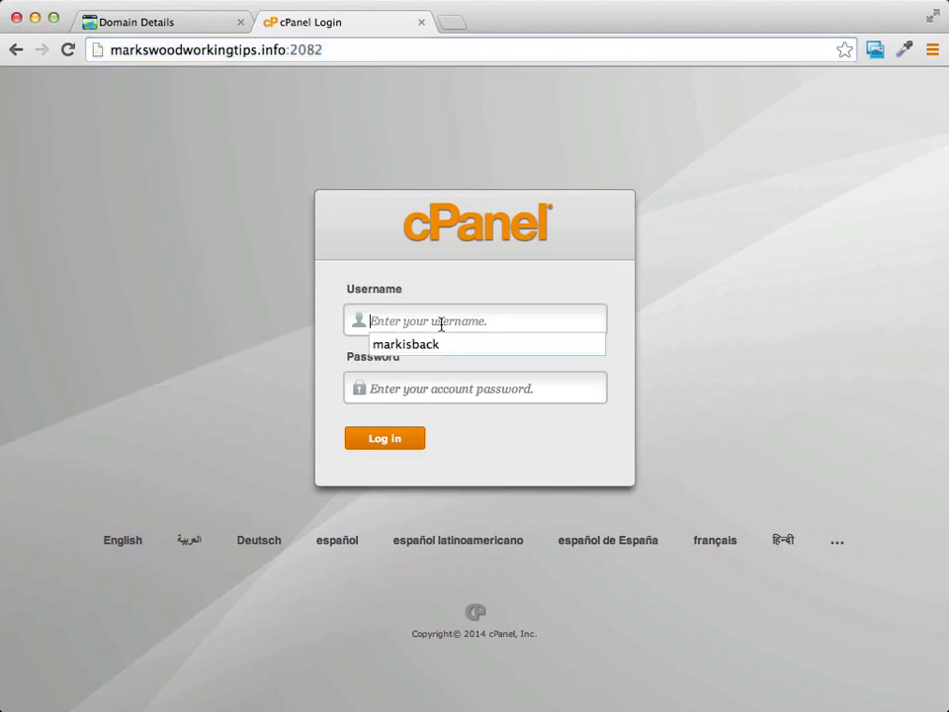
left_click(275, 295)
left_click(587, 319)
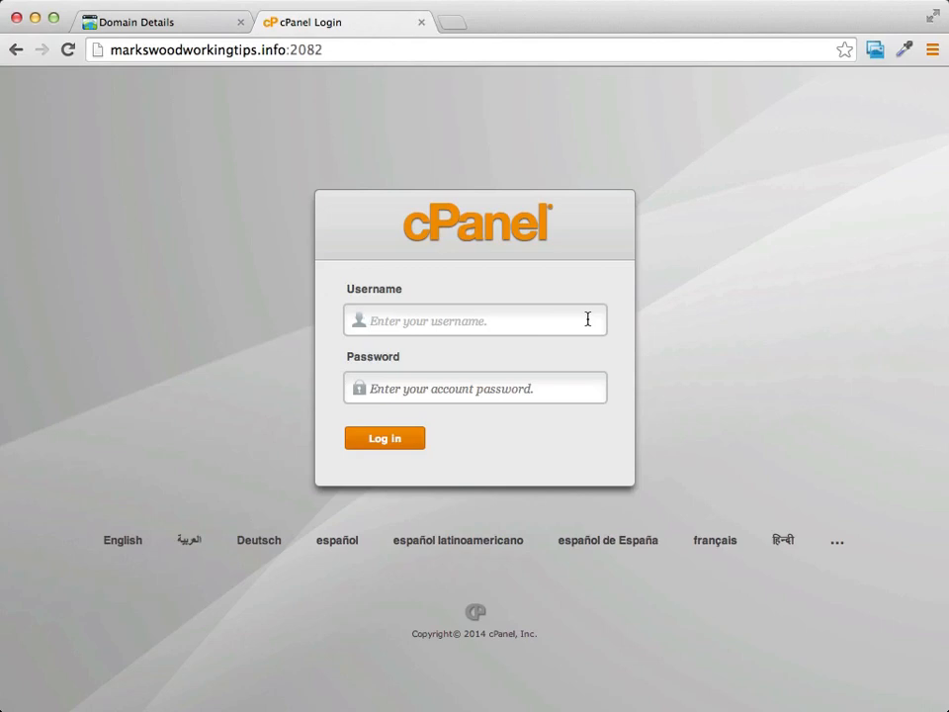
type("mark")
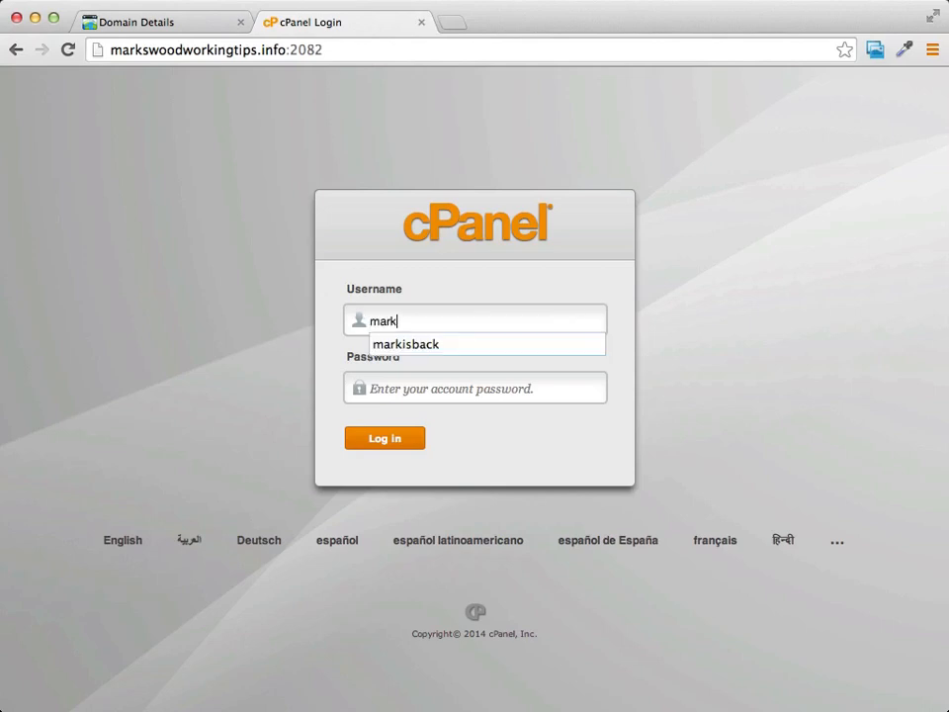
type("swoo")
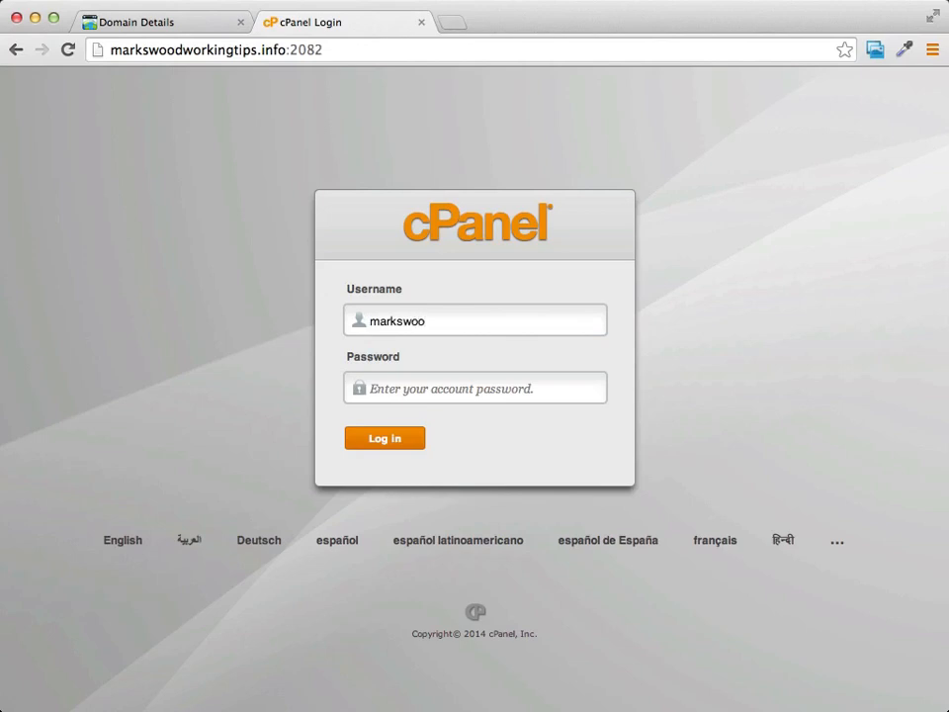
left_click(514, 386)
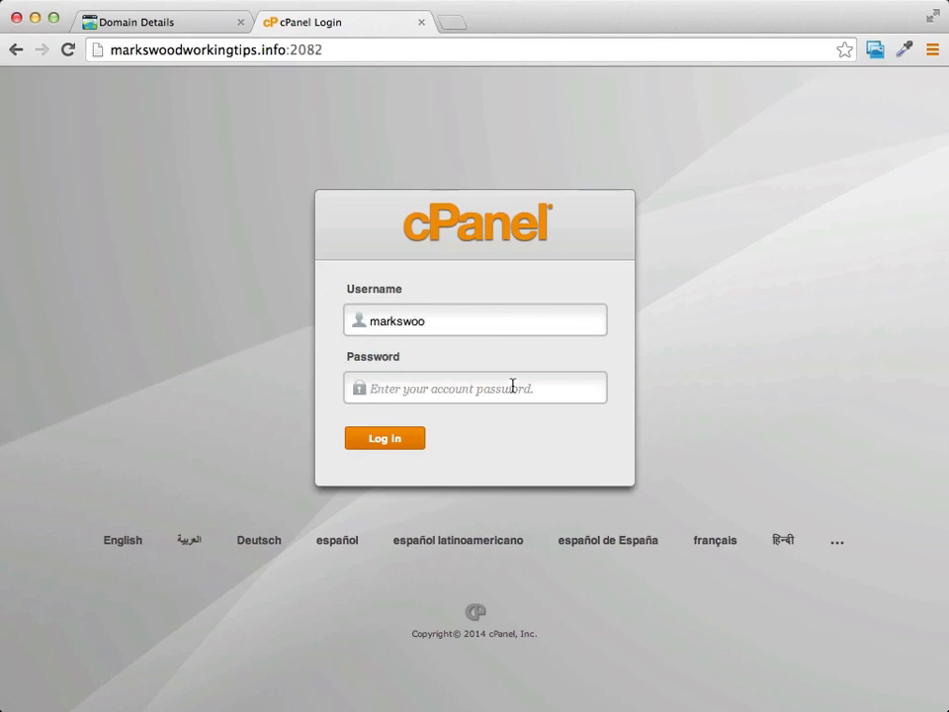
key("super+v")
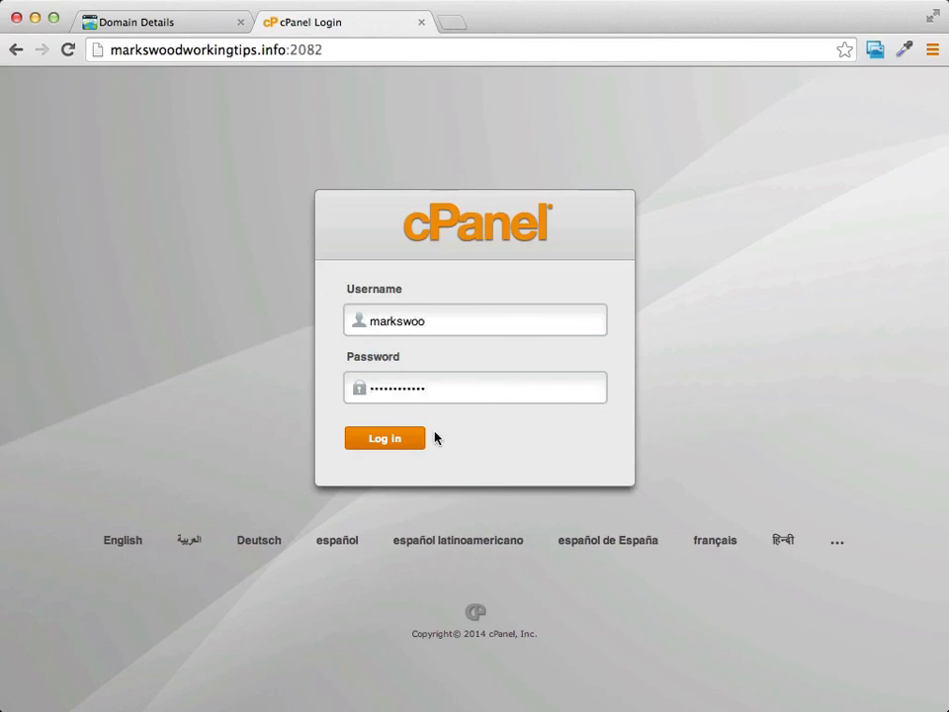
left_click(394, 443)
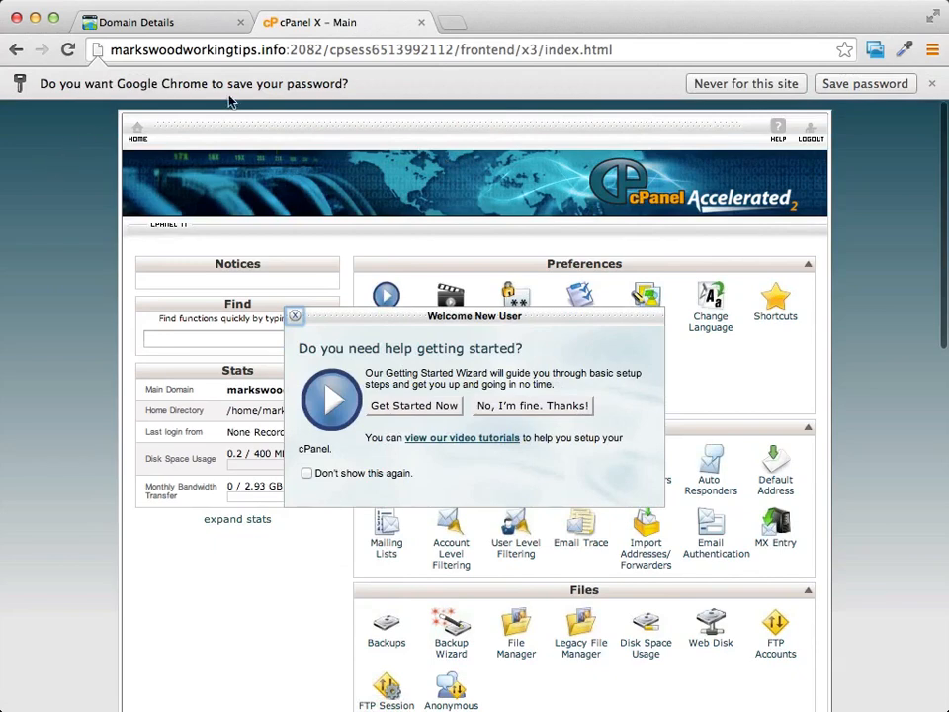
left_click(867, 83)
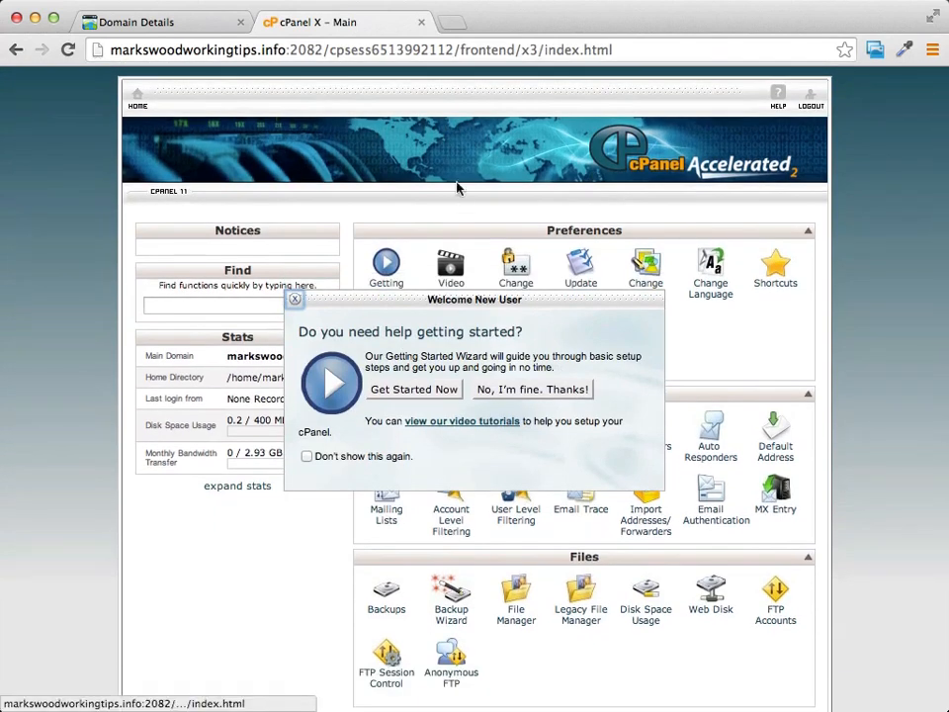
left_click(295, 304)
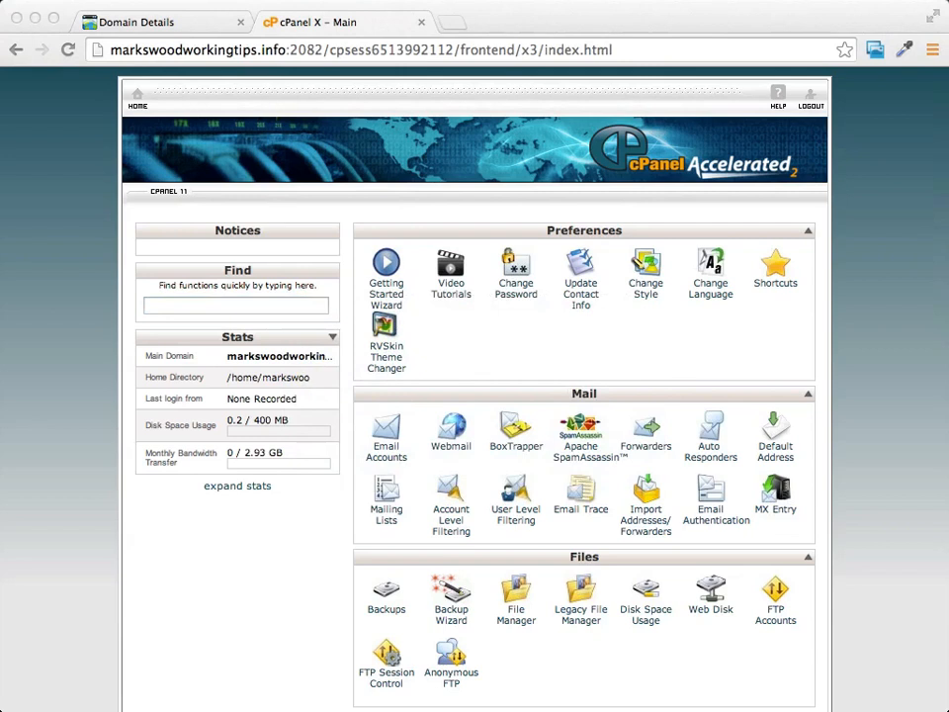
left_click(878, 364)
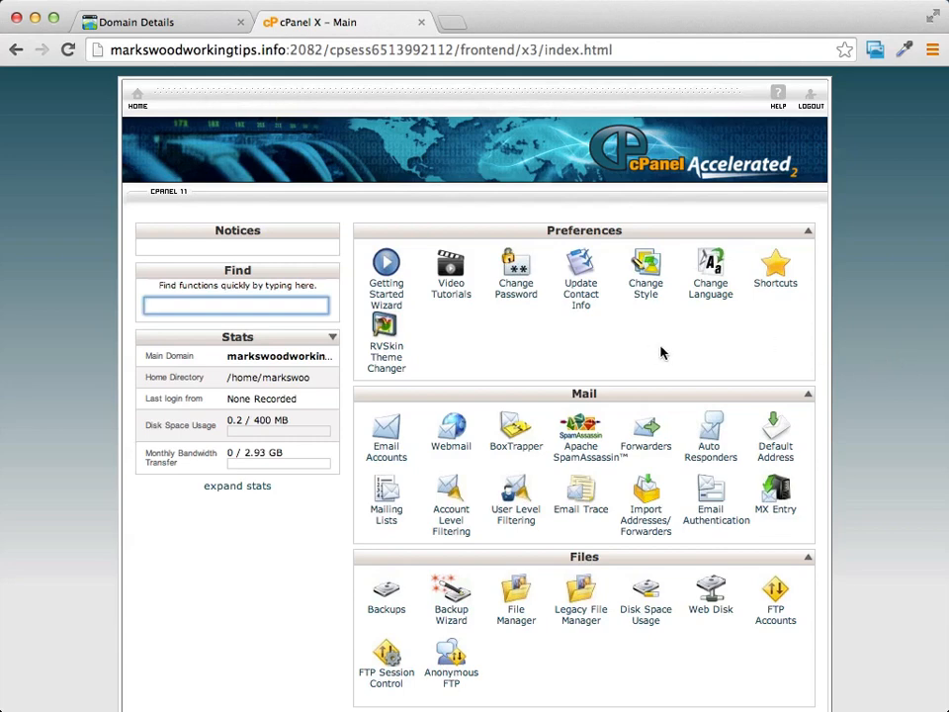
left_click(870, 413)
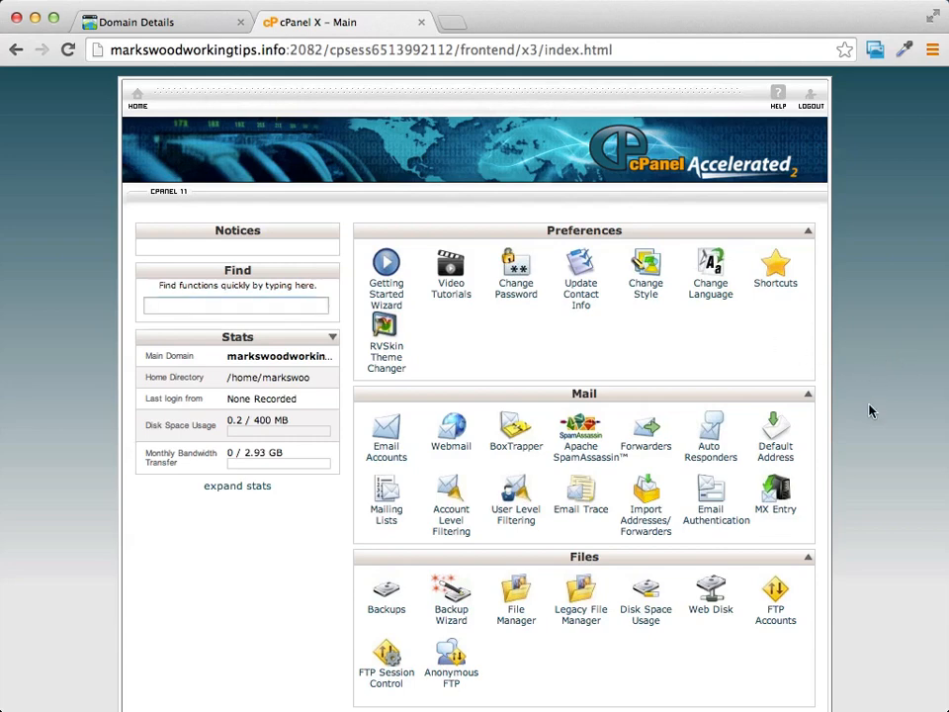
scroll(890, 380, "down", 2)
scroll(890, 380, "up", 2)
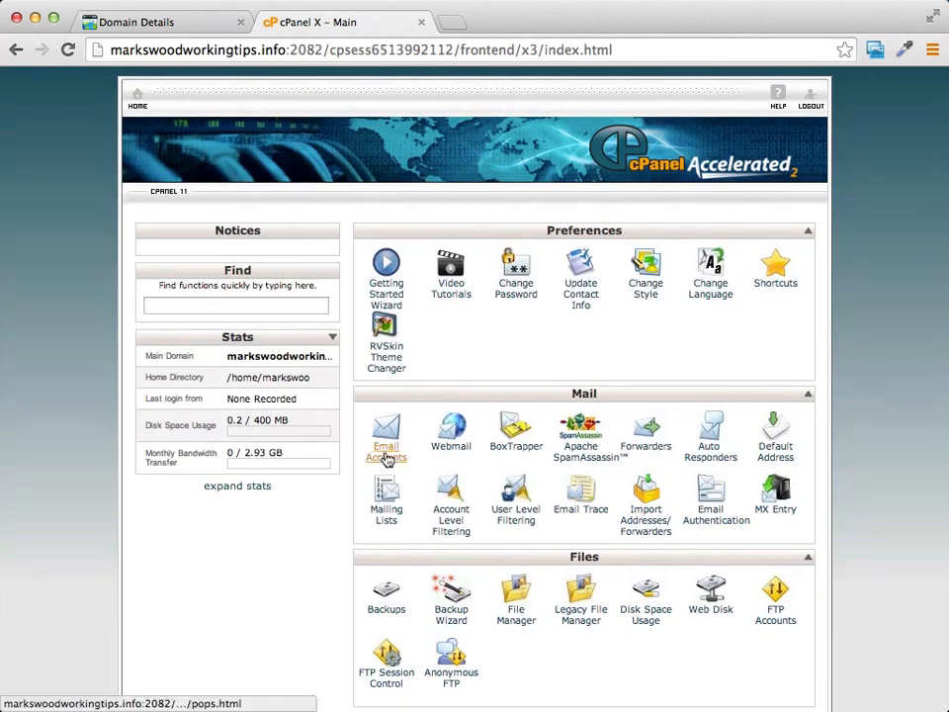
Create a new email account named 'mark' with its password under Email Accounts.
left_click(386, 458)
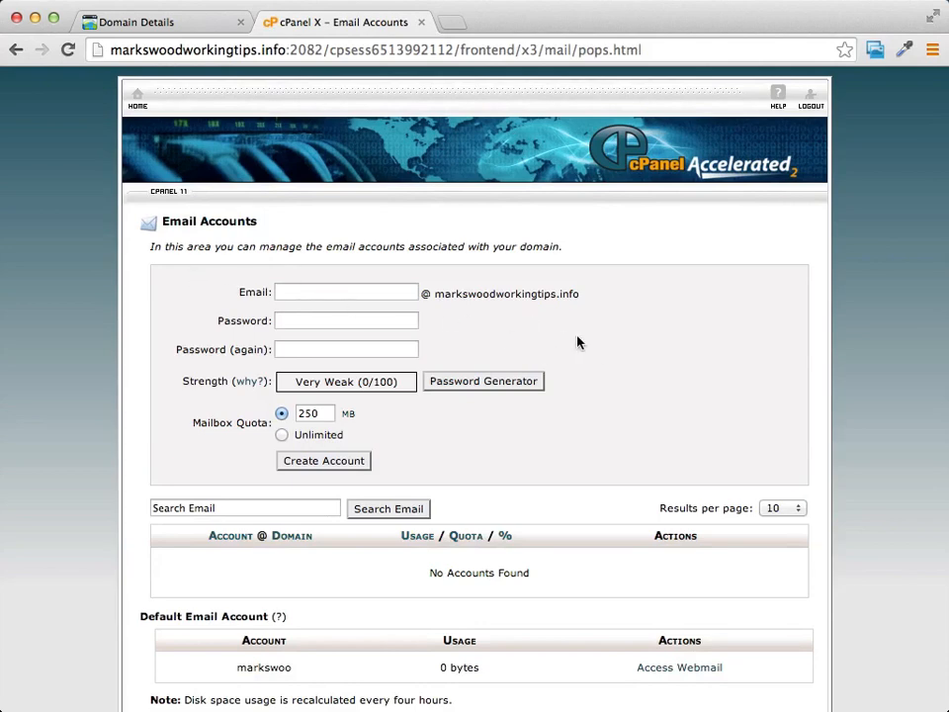
scroll(576, 339, "down", 3)
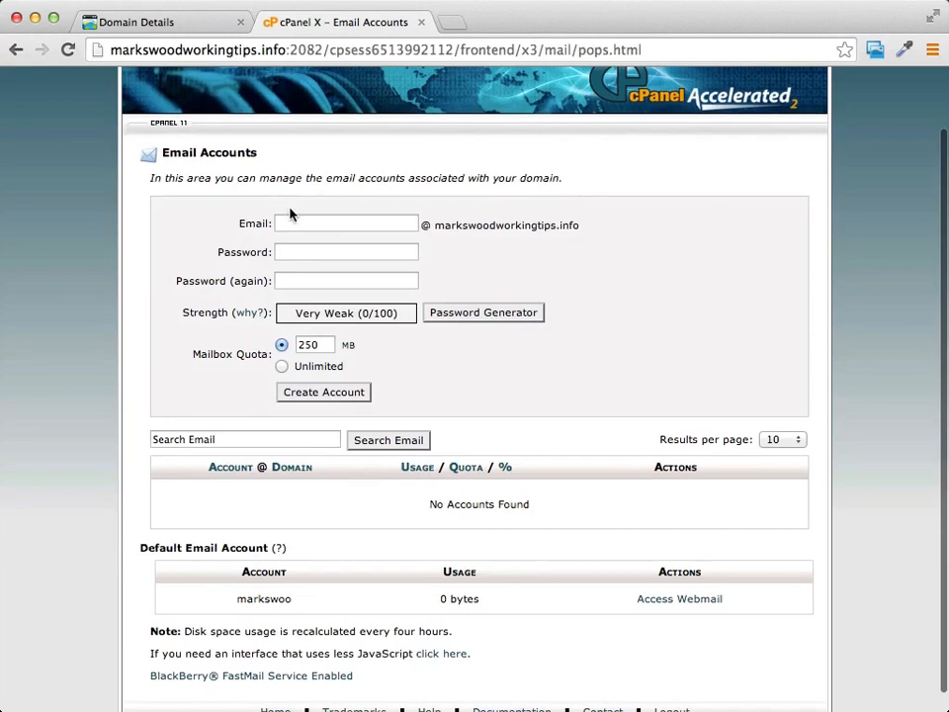
left_click(307, 228)
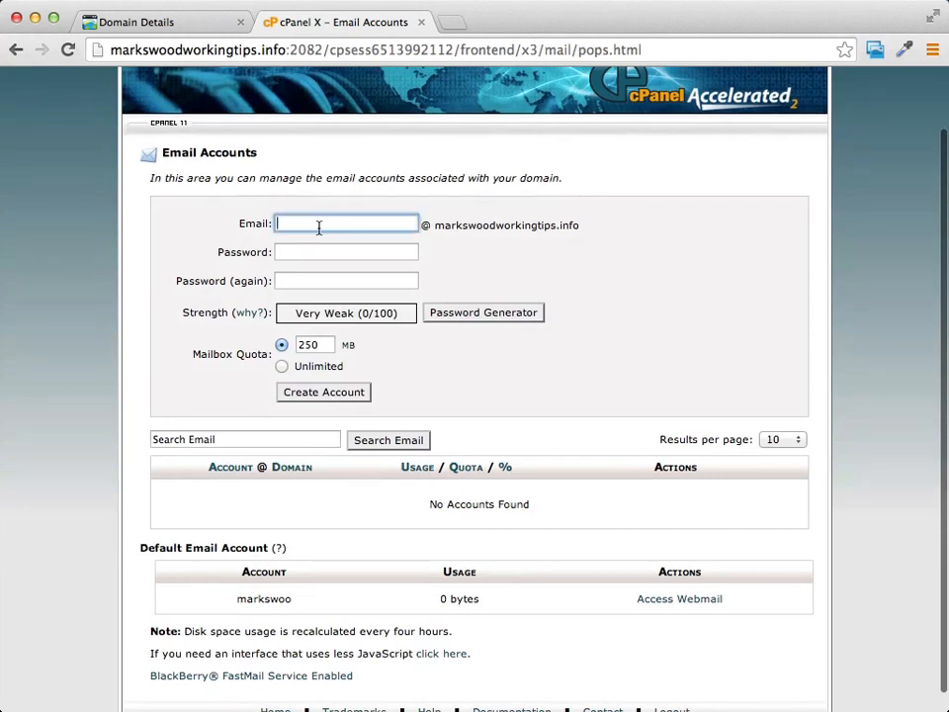
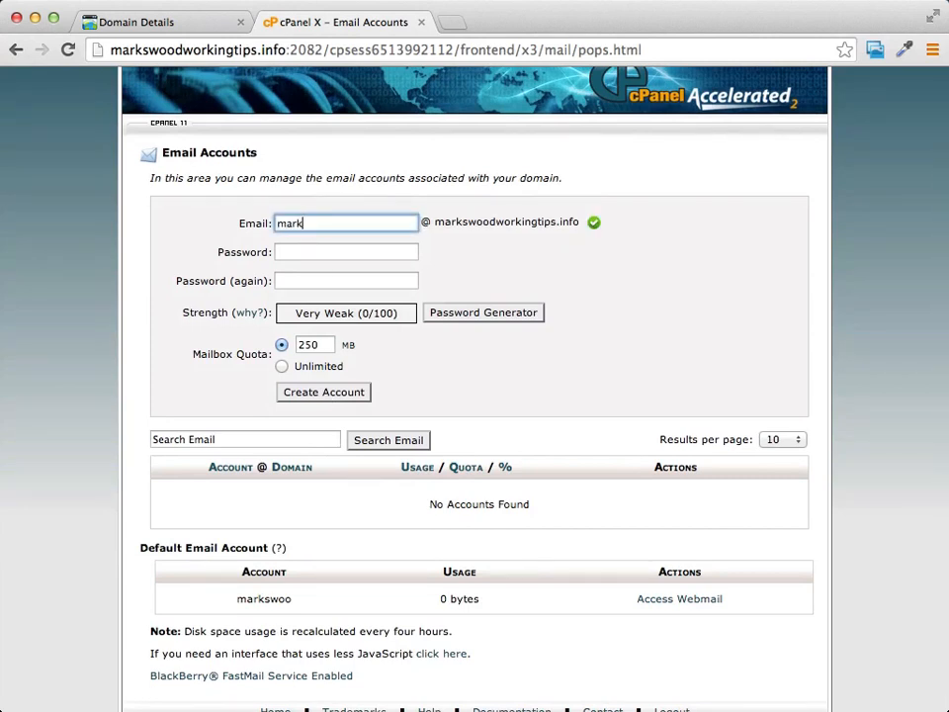
left_click(359, 250)
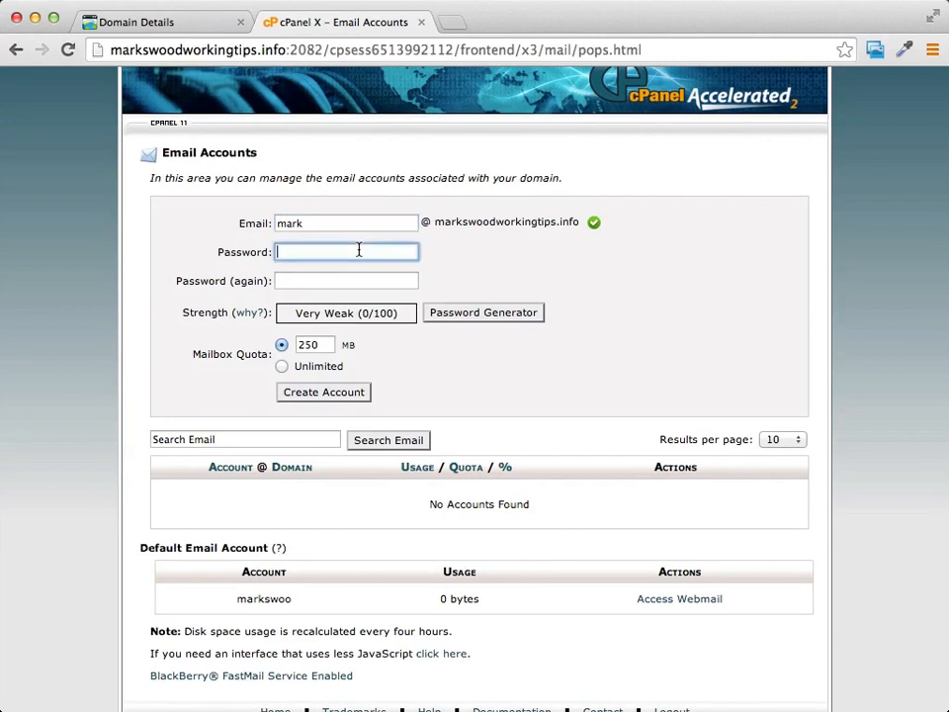
type("••••••••")
double_click(347, 253)
type("•")
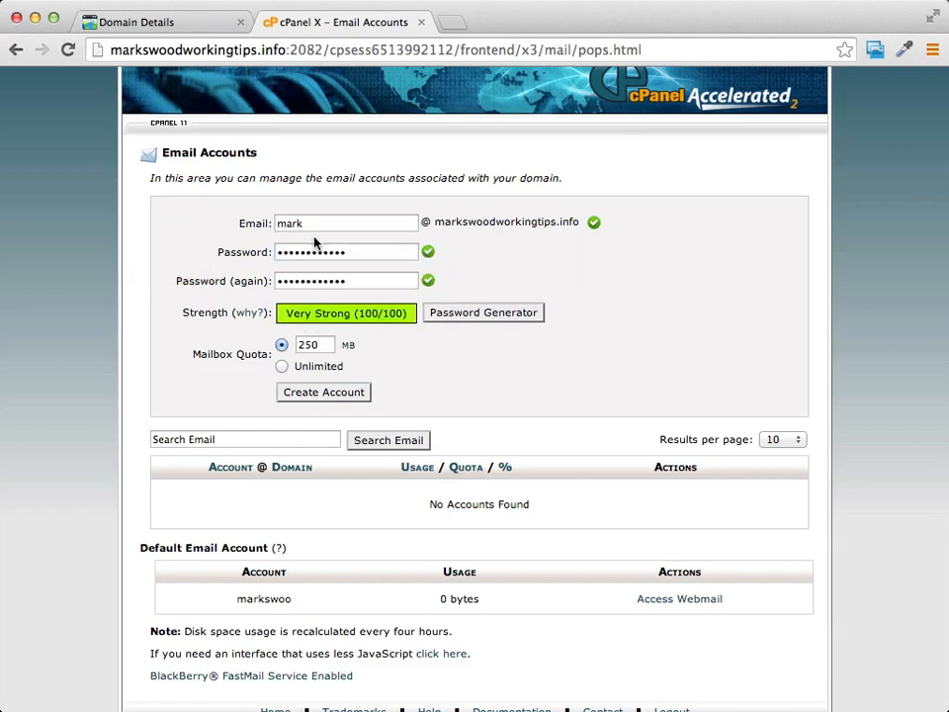
left_click(317, 393)
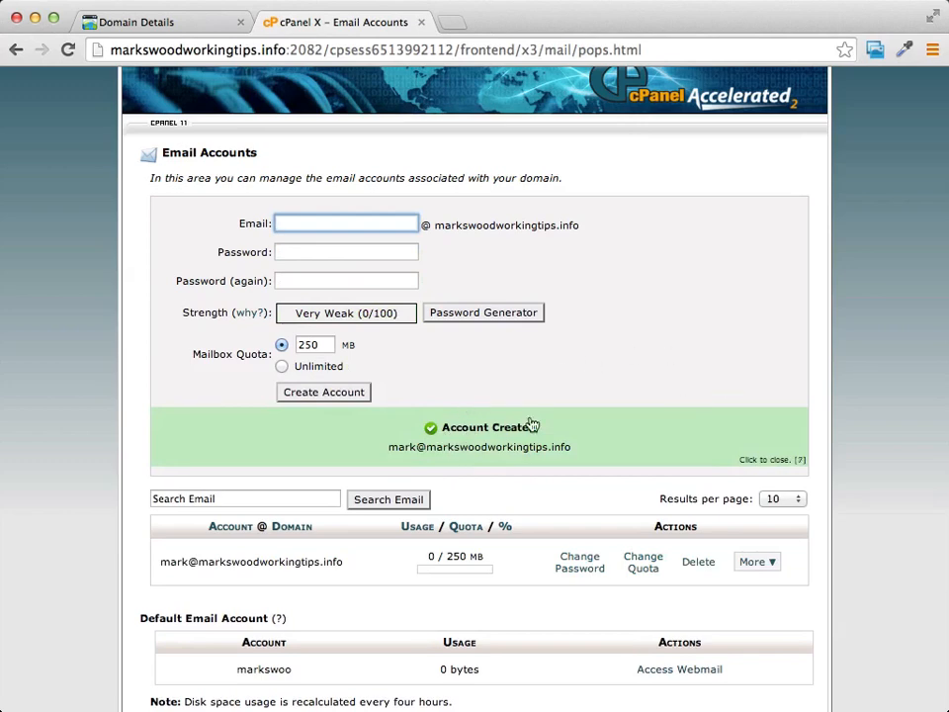
Find the new mark account in the list and open its More actions menu.
scroll(669, 292, "down", 1)
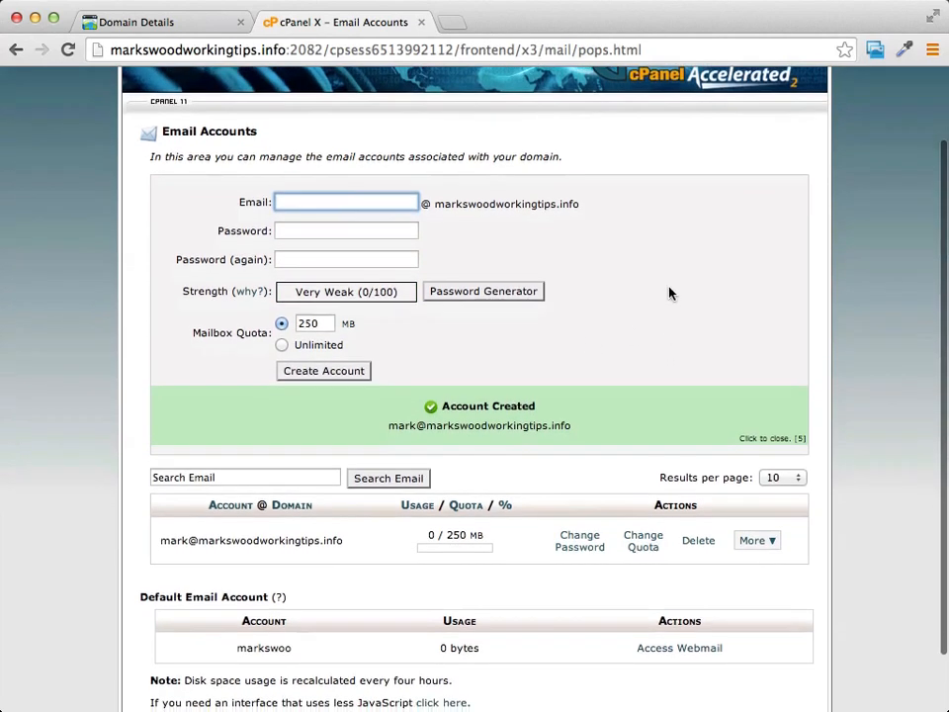
scroll(670, 292, "down", 2)
scroll(669, 292, "down", 1)
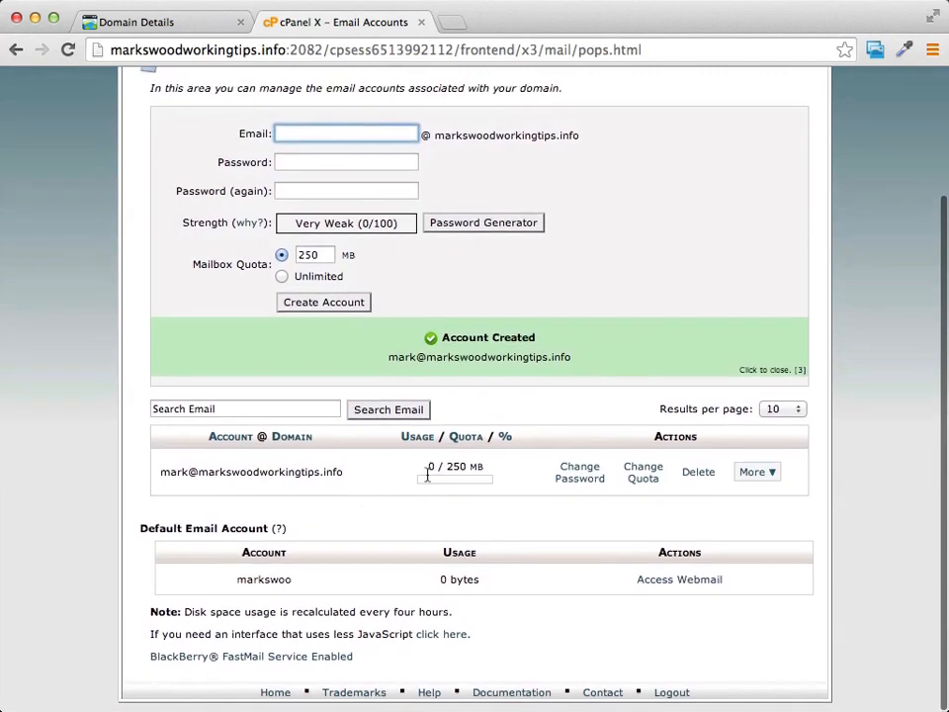
left_click(771, 473)
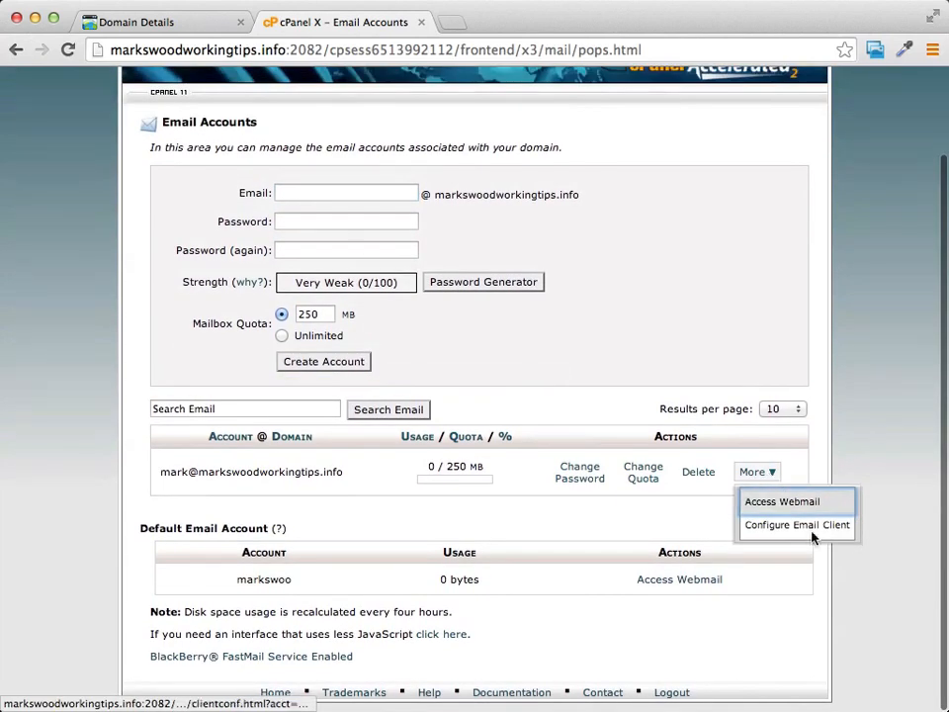
View the new account's mail client configuration settings, then return to the cPanel home page.
left_click(801, 526)
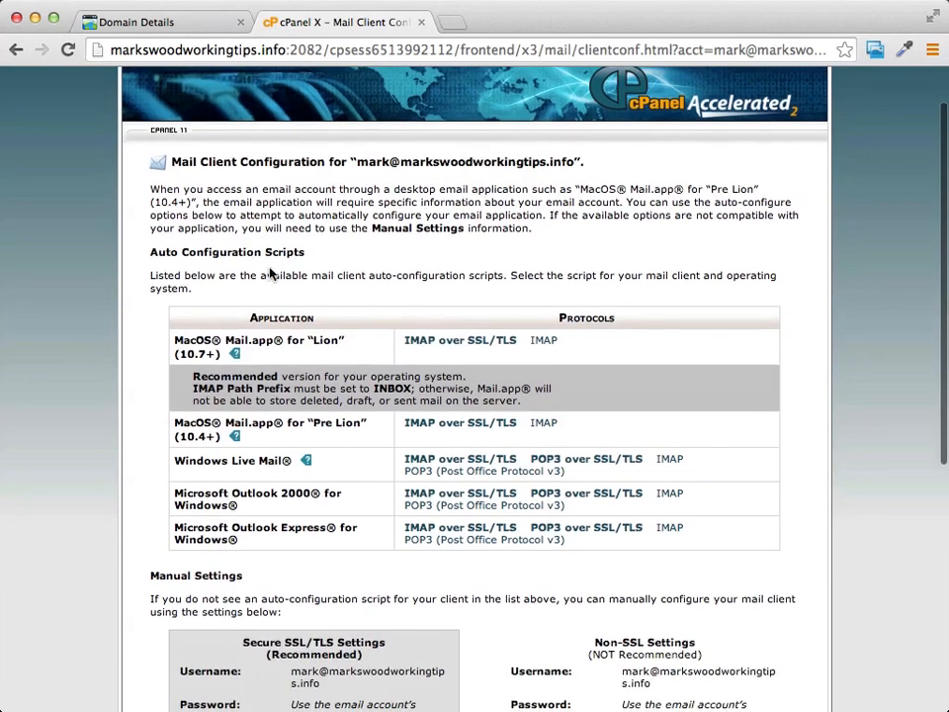
scroll(415, 349, "down", 3)
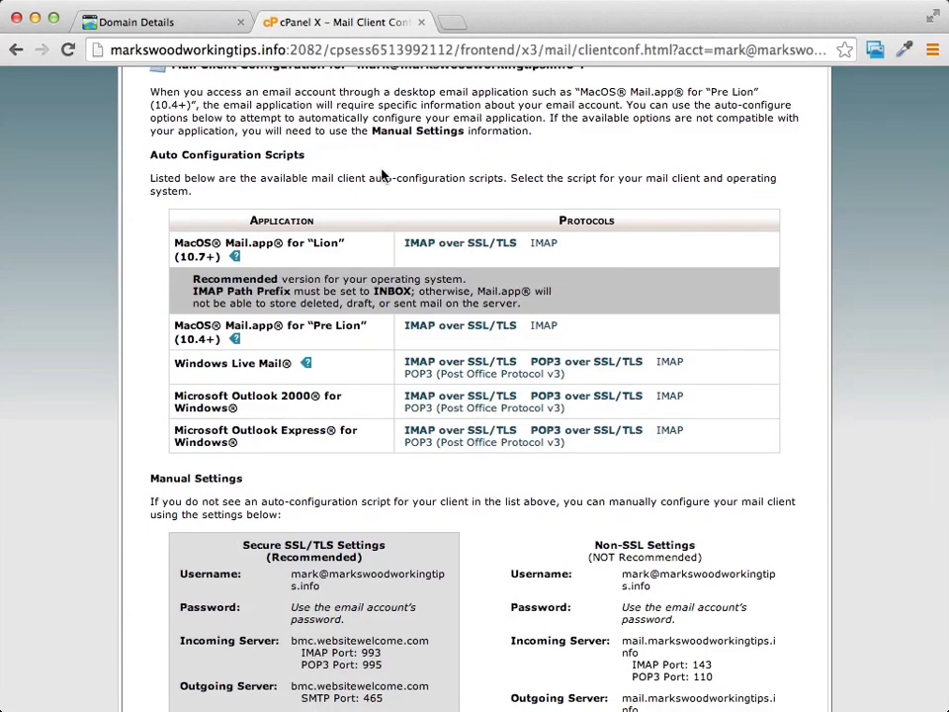
left_click(18, 51)
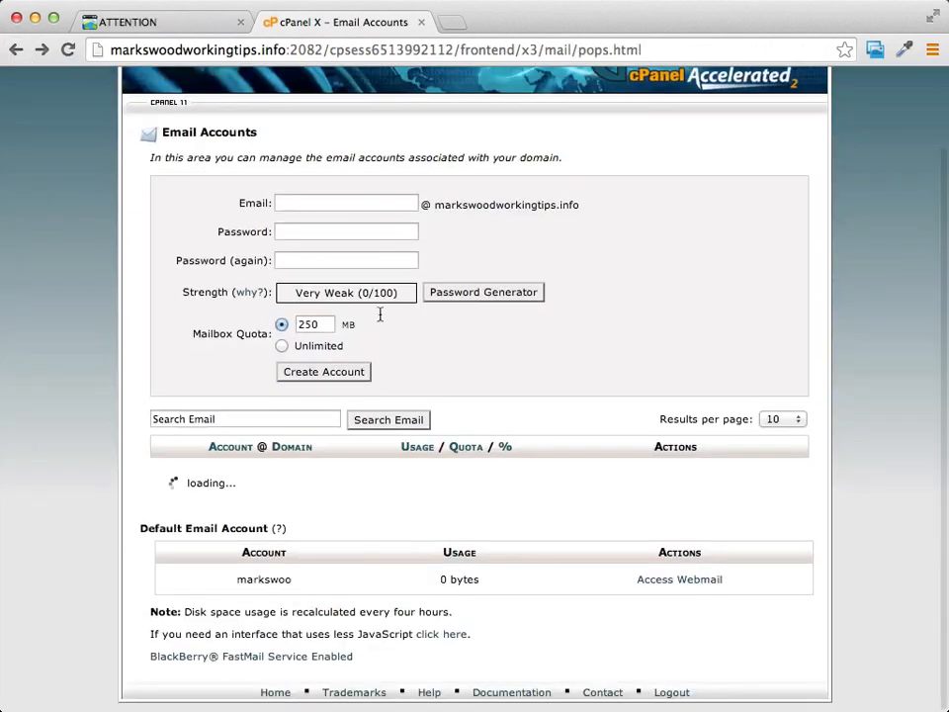
left_click(17, 51)
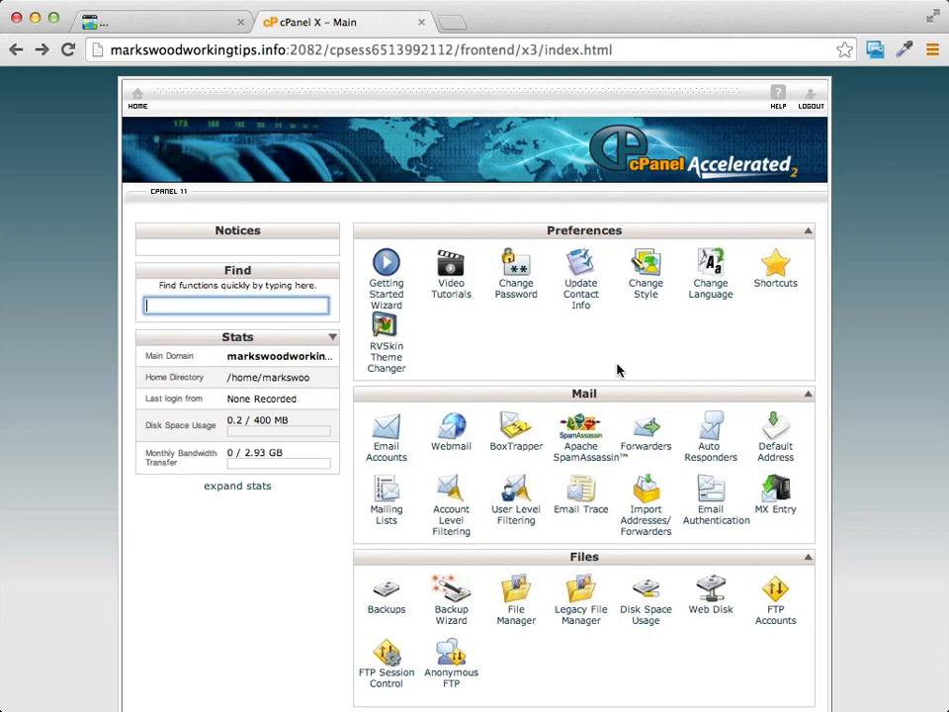
Go to Mail > Forwarders and start adding a new forwarder.
left_click(853, 435)
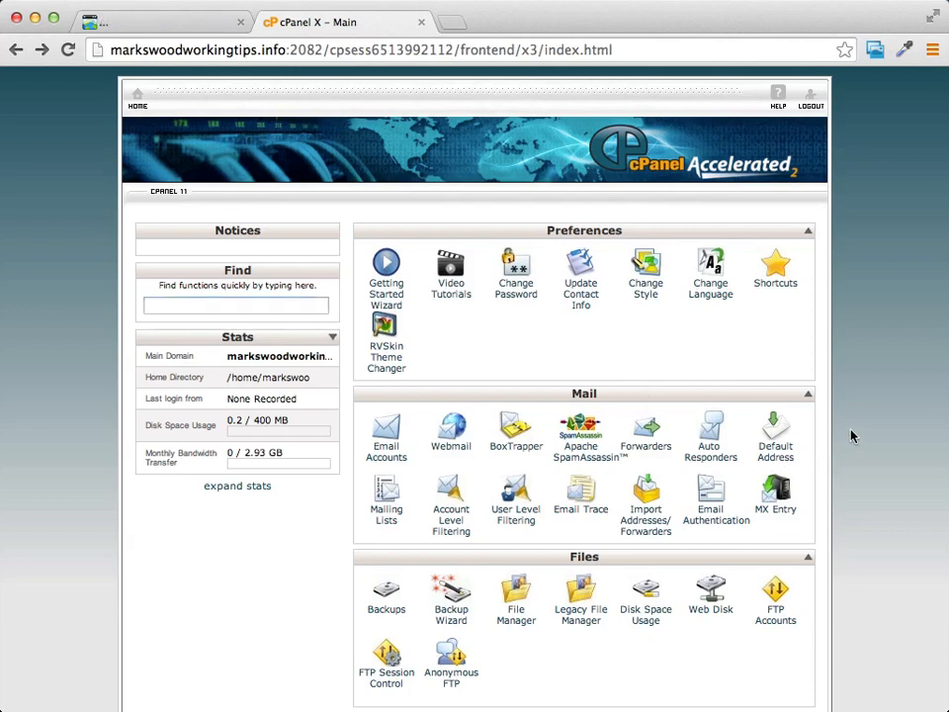
left_click(638, 450)
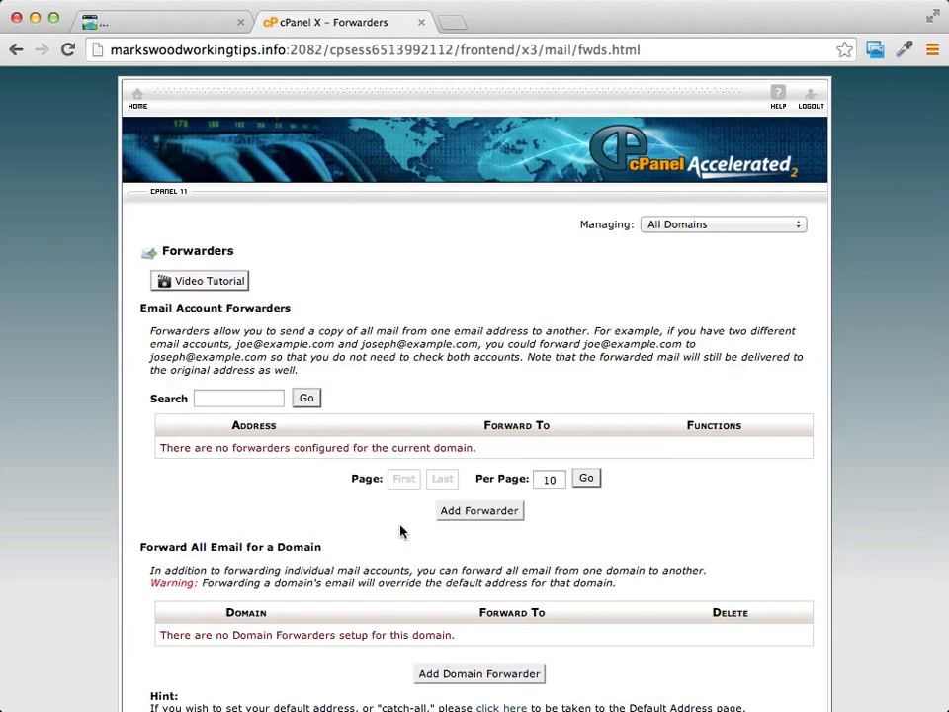
left_click(505, 518)
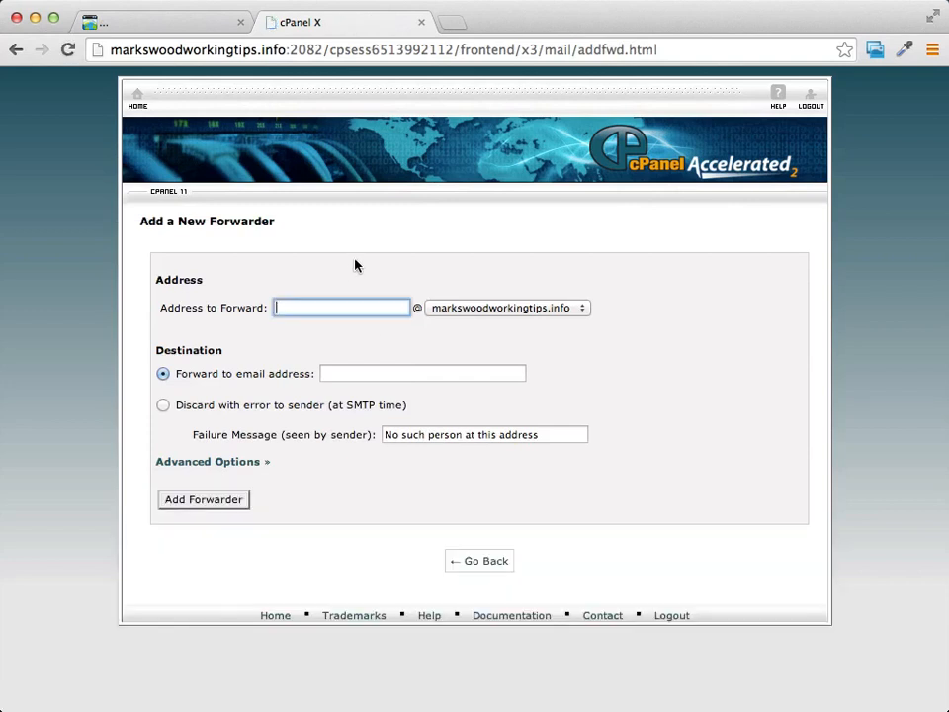
Add a forwarder sending the domain's info address to the Gmail destination address.
left_click(318, 307)
left_click(336, 256)
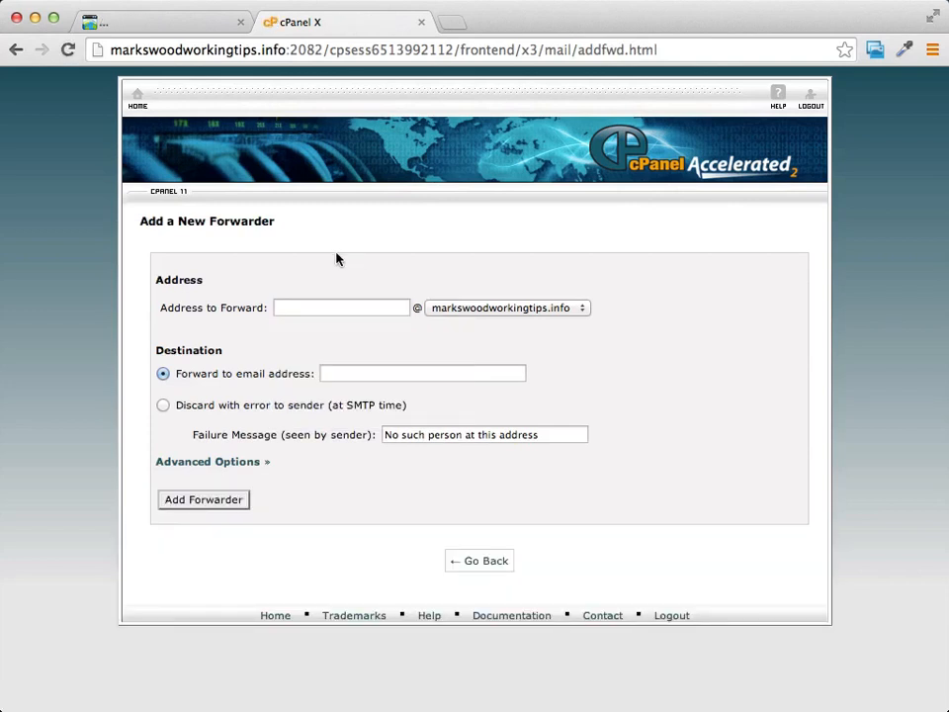
left_click(336, 306)
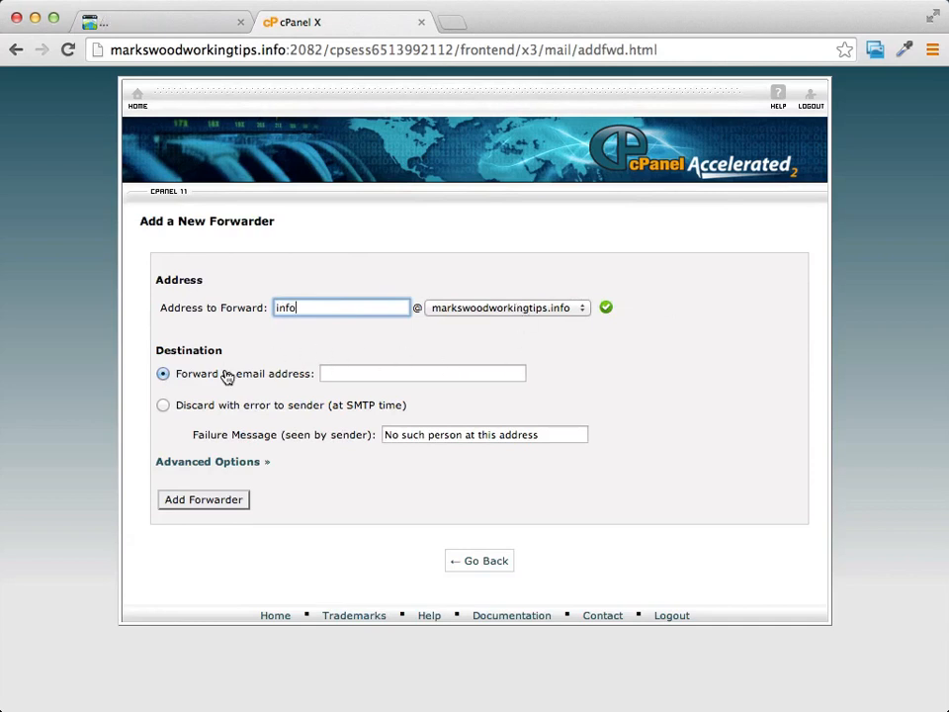
left_click(350, 373)
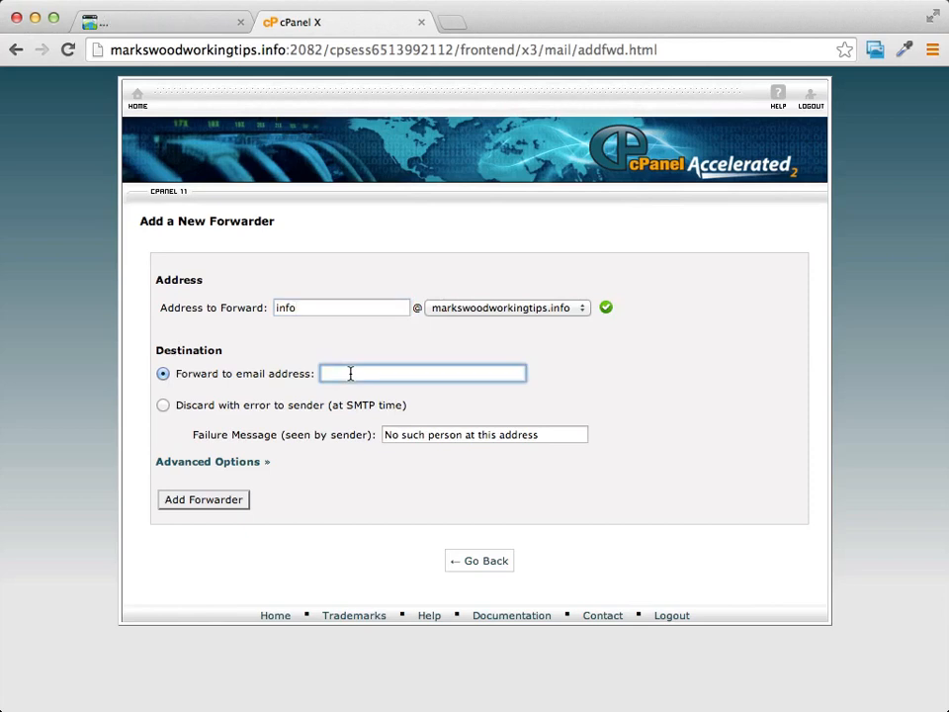
type("pro")
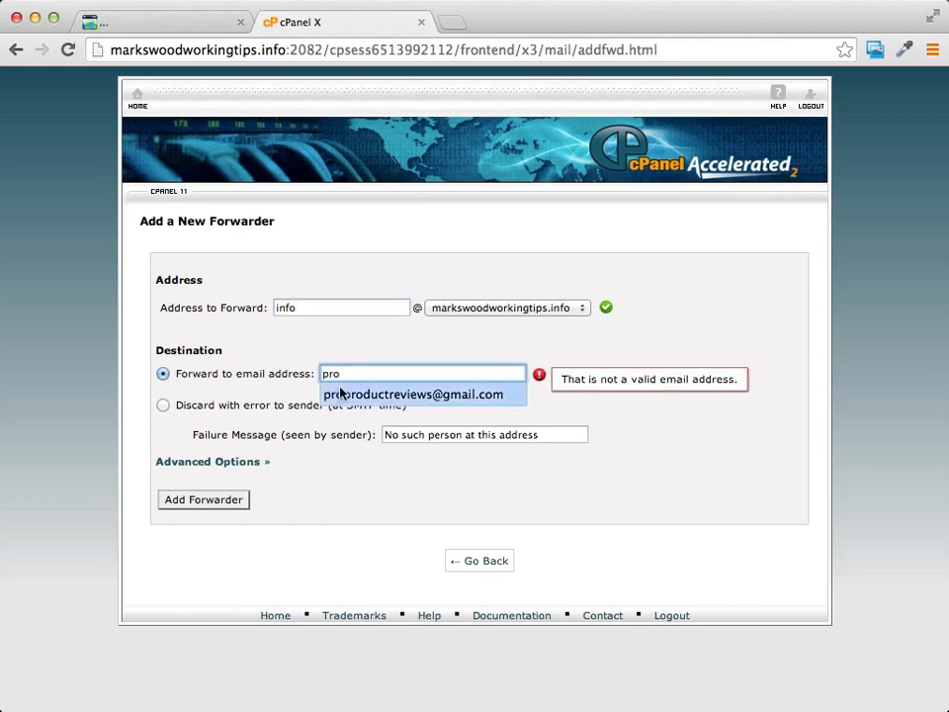
left_click(340, 394)
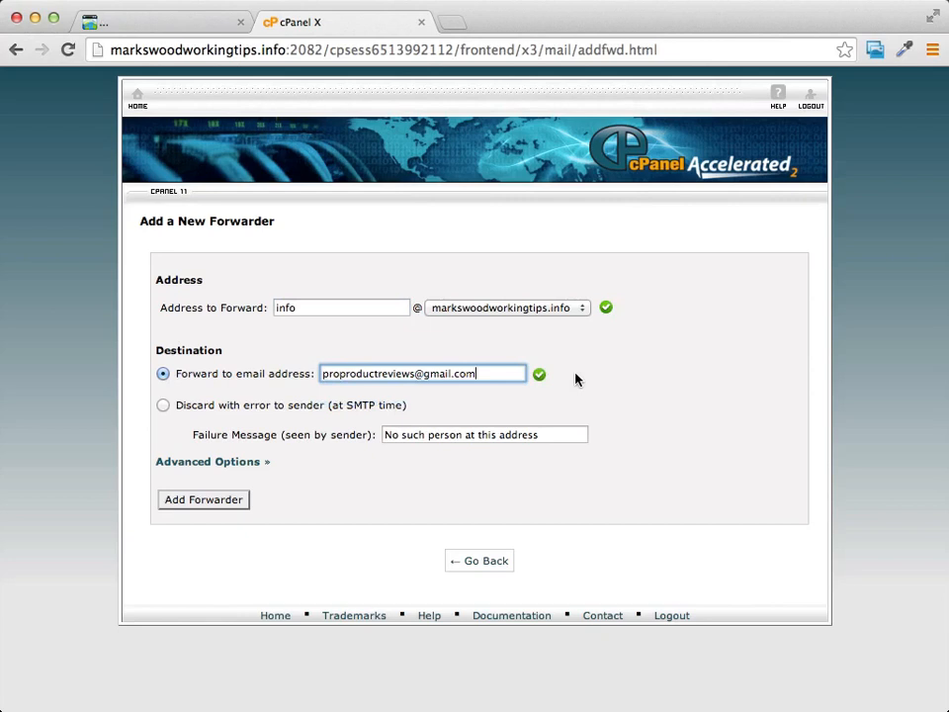
left_click(209, 501)
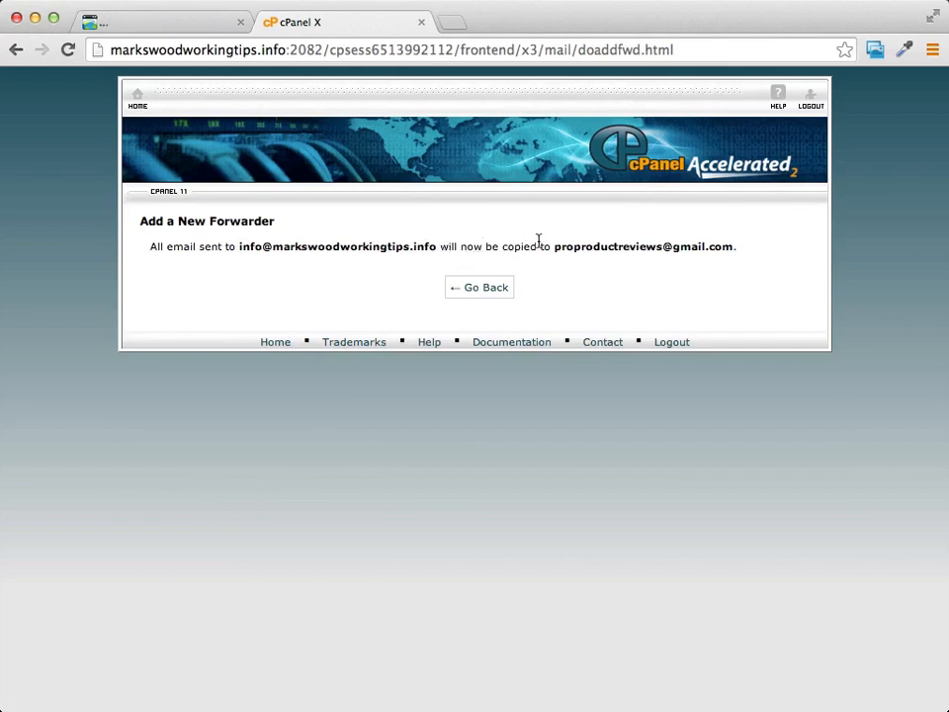
Confirm the info forwarder's Gmail destination in the forwarders list, then close that tab.
left_click_drag(555, 248, 733, 246)
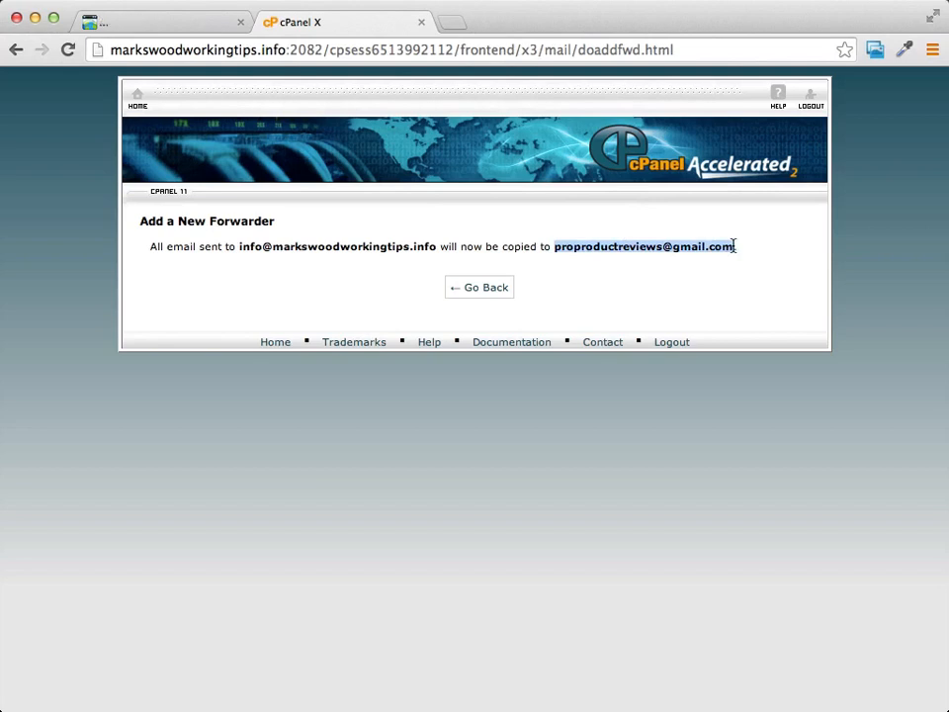
left_click(500, 288)
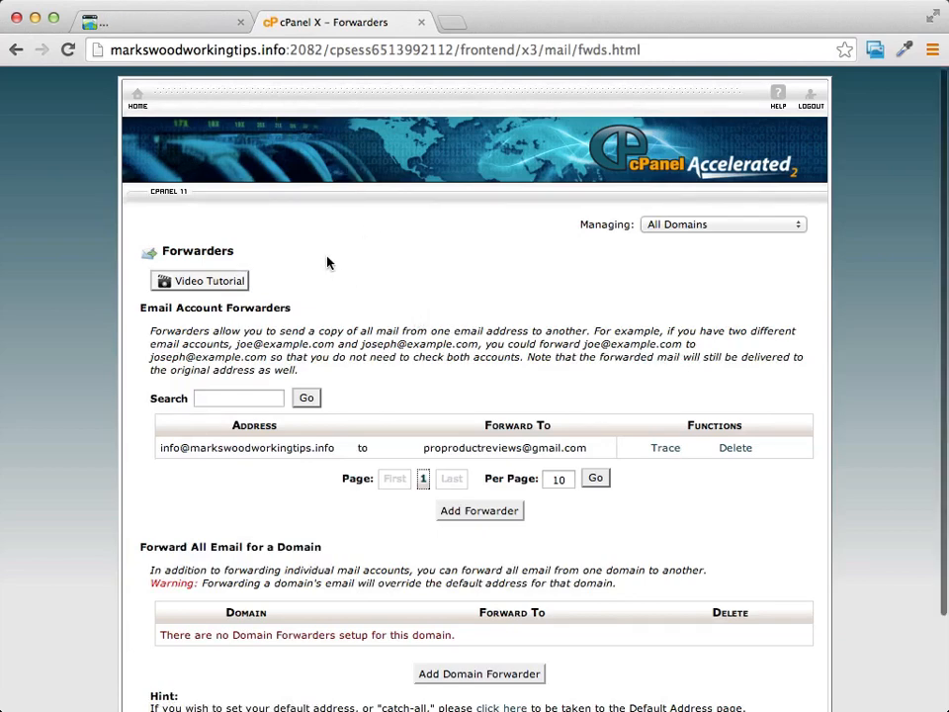
left_click(421, 22)
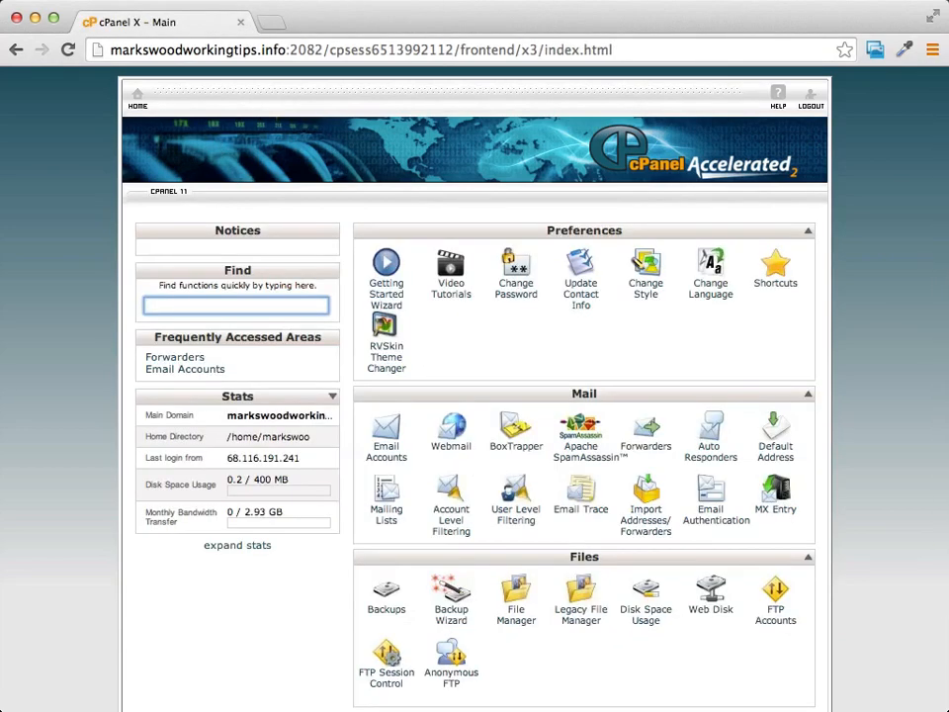